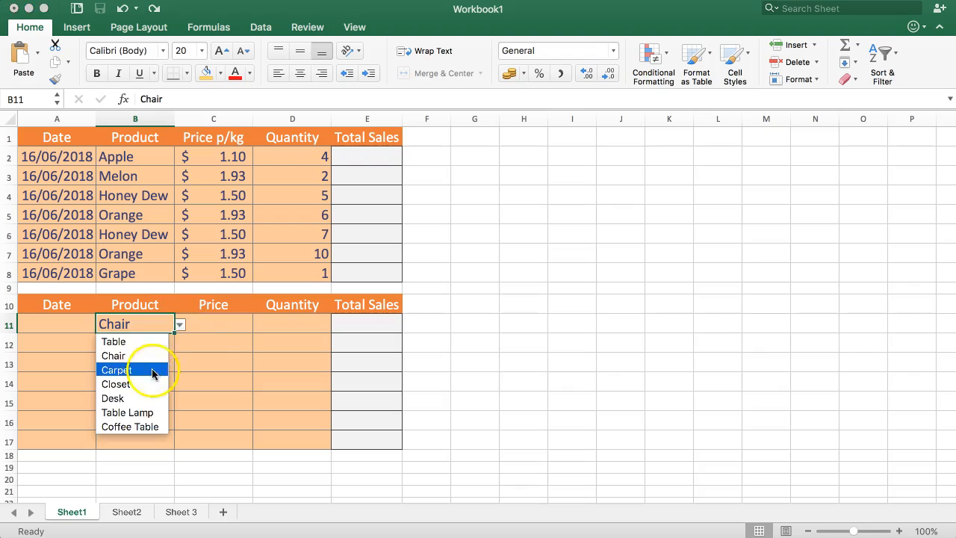
Set the product in cell B11 of the second table to Closet
click(180, 326)
click(142, 386)
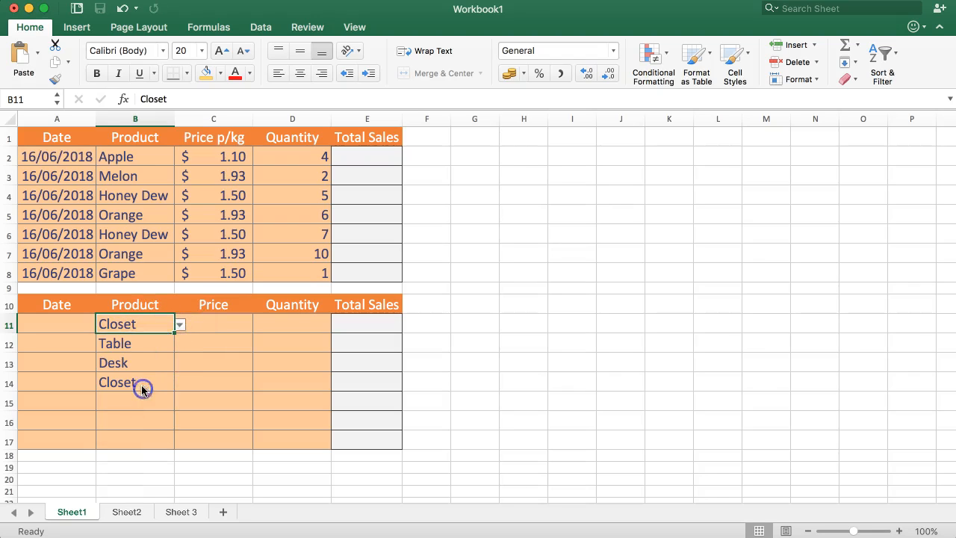
click(216, 323)
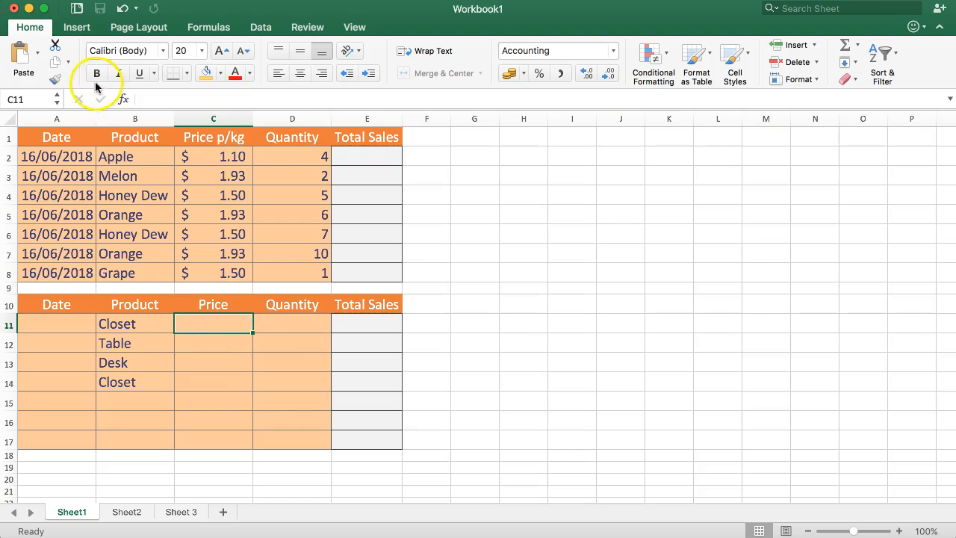
Change the product in cell B2 of the first table to Grape
drag(210, 157, 227, 268)
click(127, 142)
click(129, 157)
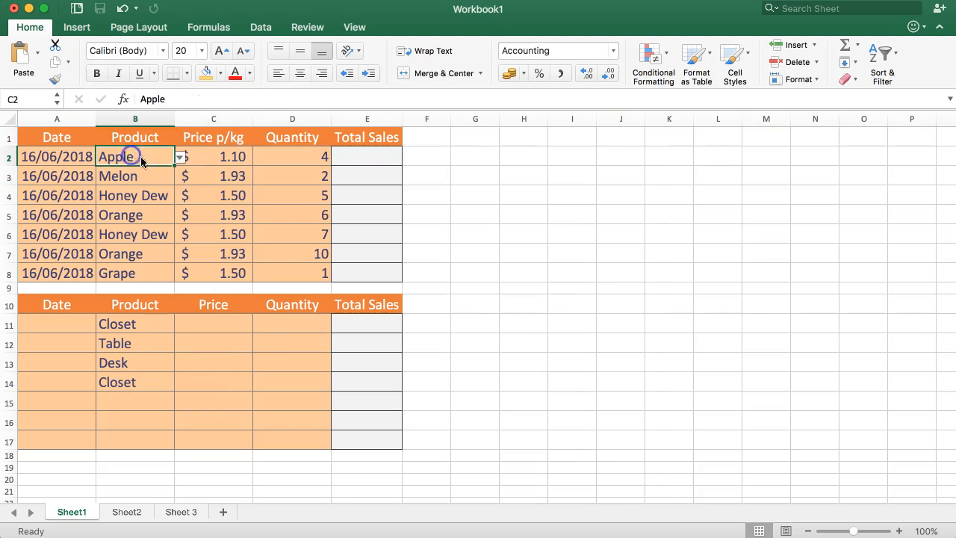
click(181, 158)
click(142, 233)
click(180, 157)
click(133, 216)
click(116, 272)
click(135, 323)
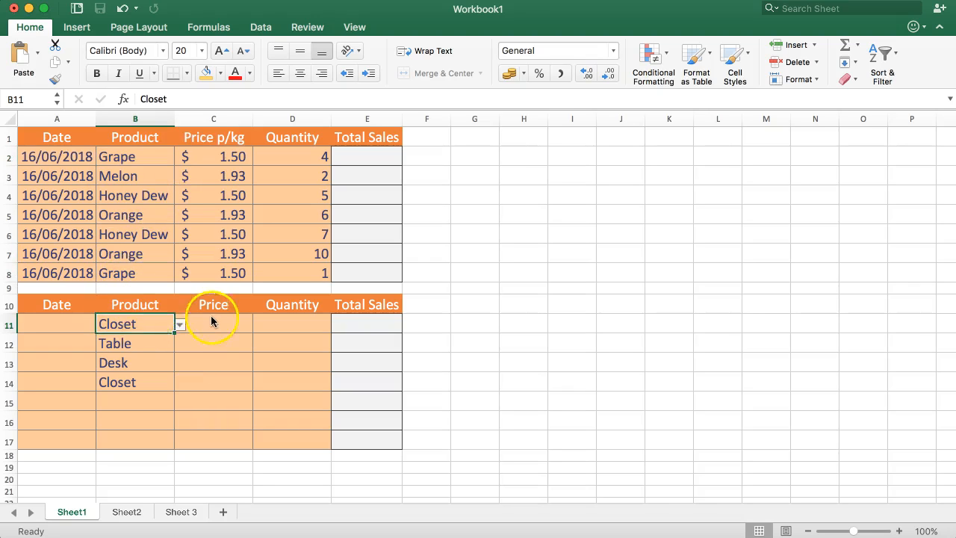
Start a VLOOKUP formula in price cell C11 with the Formula Builder, using B11 as the lookup value
click(211, 321)
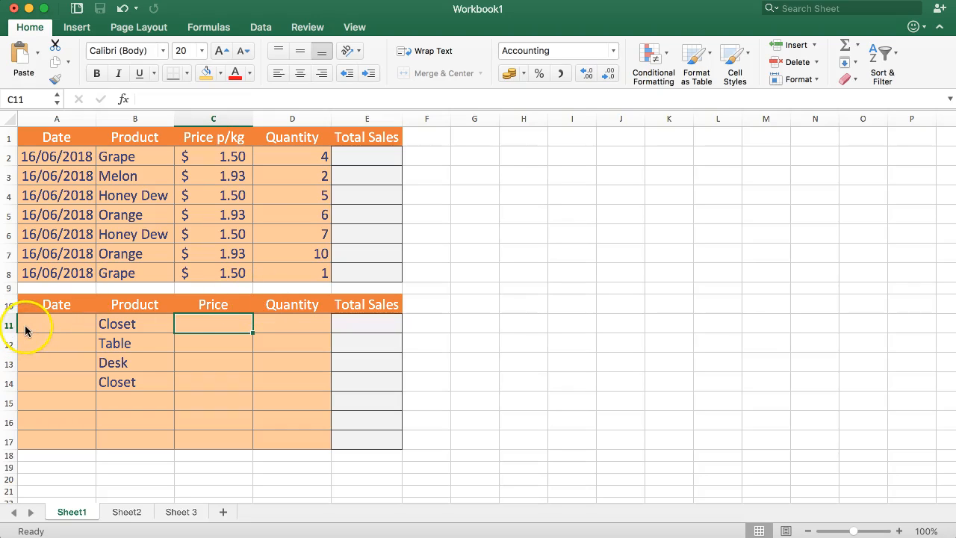
drag(210, 332, 209, 442)
click(198, 325)
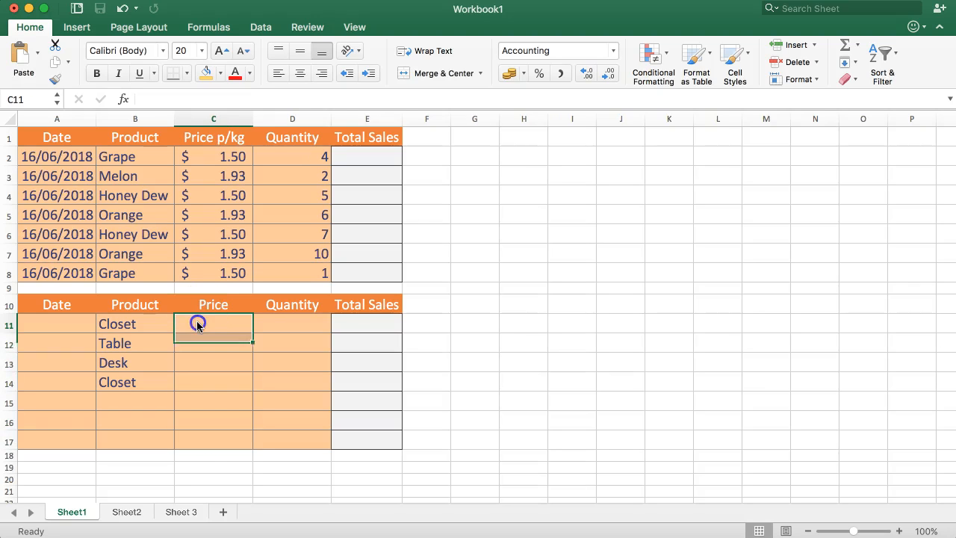
text(=)
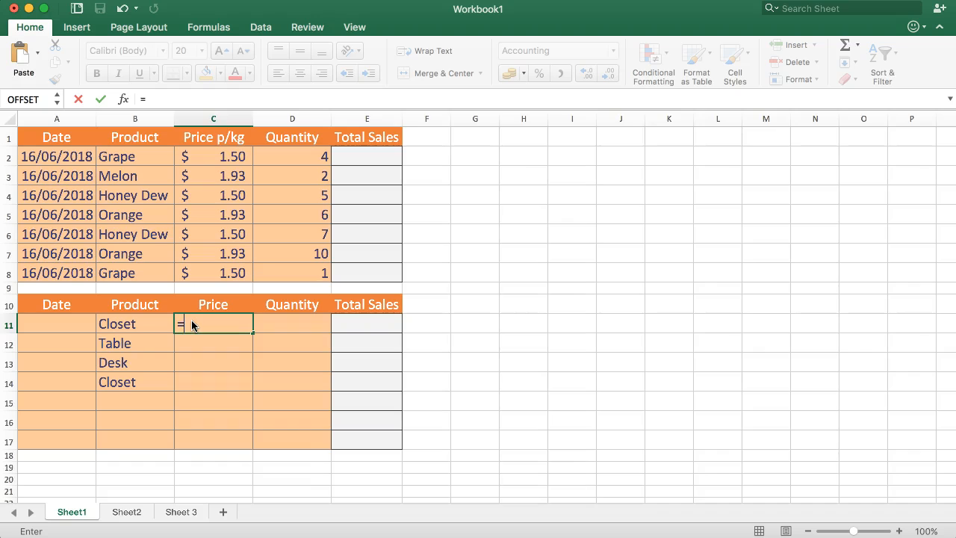
text(VLOOKUP)
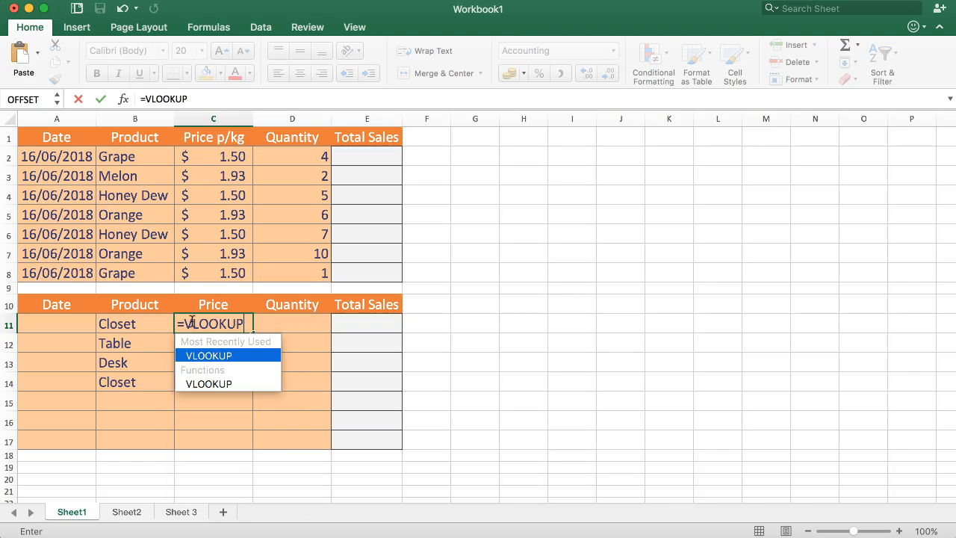
text(()
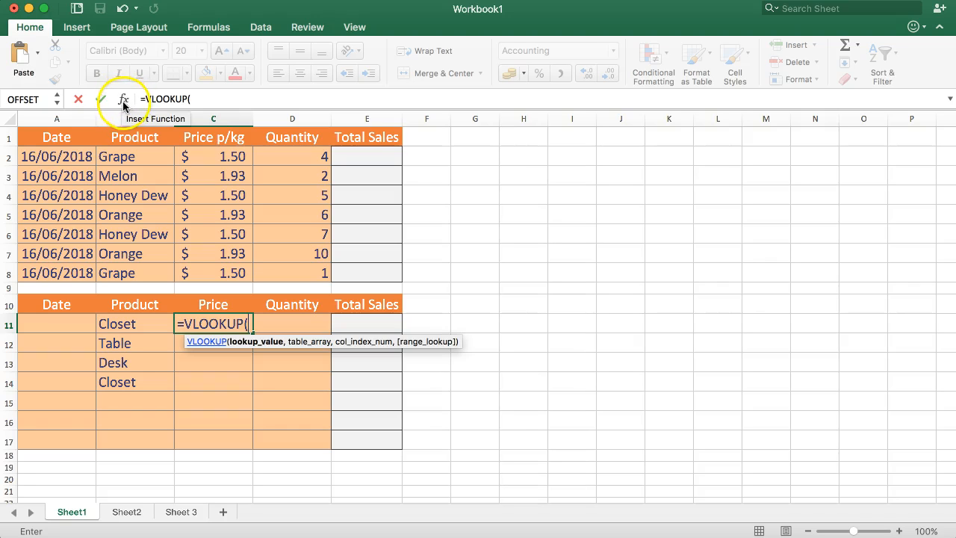
click(124, 101)
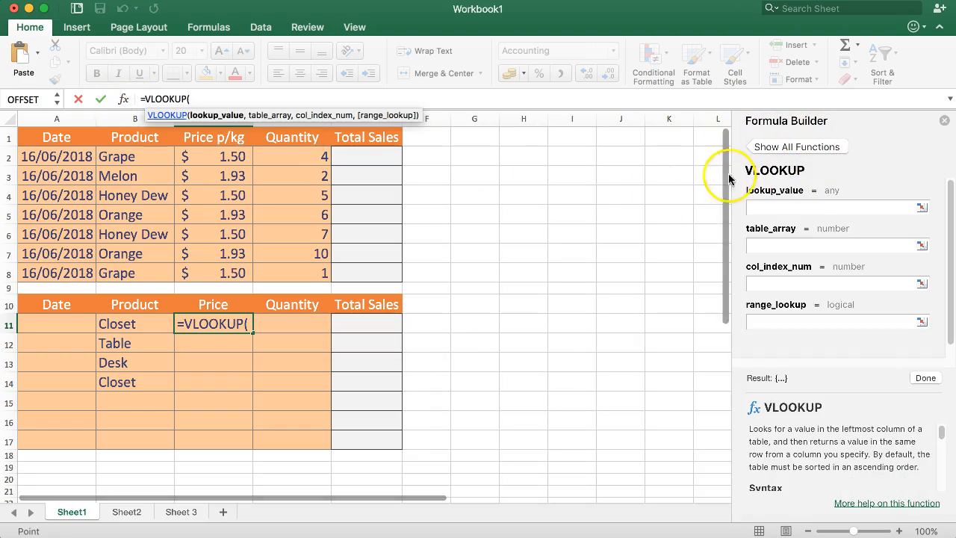
click(774, 210)
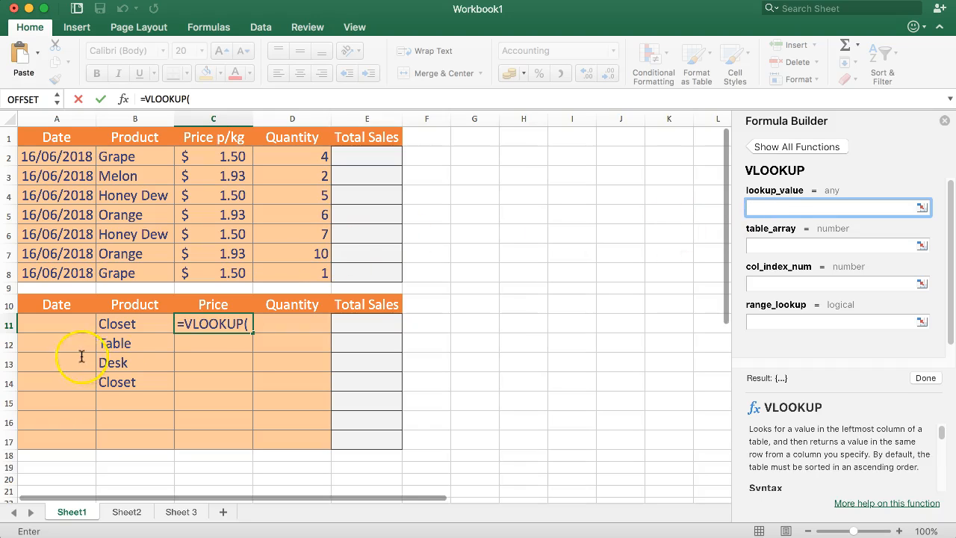
click(117, 325)
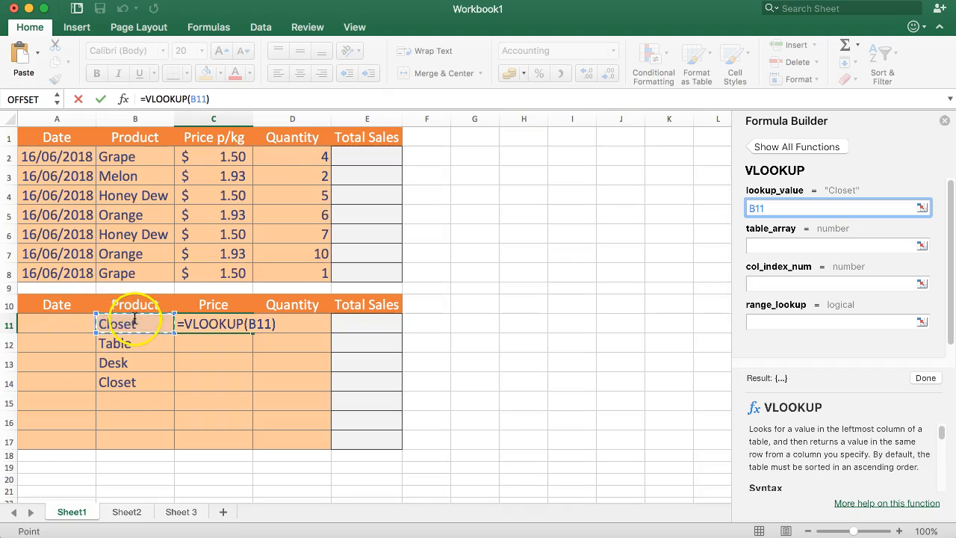
Set the VLOOKUP table array to Sheet2 range A2:B15 and make it absolute as $A$2:$B$15
click(785, 247)
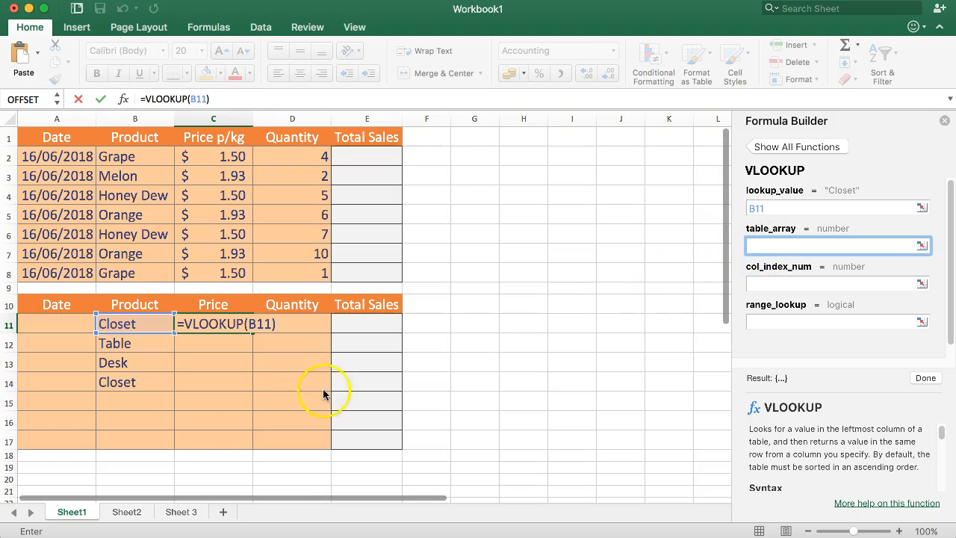
click(126, 513)
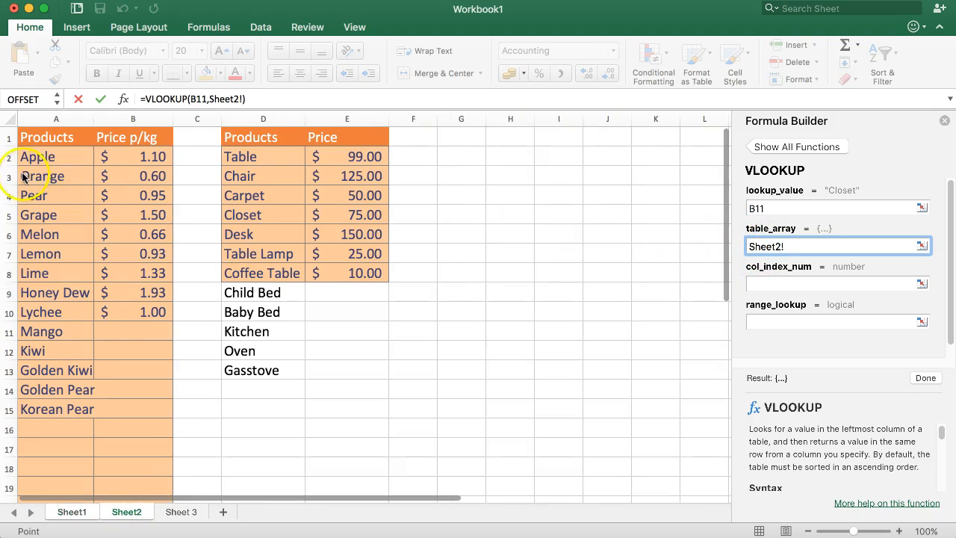
drag(38, 156, 142, 407)
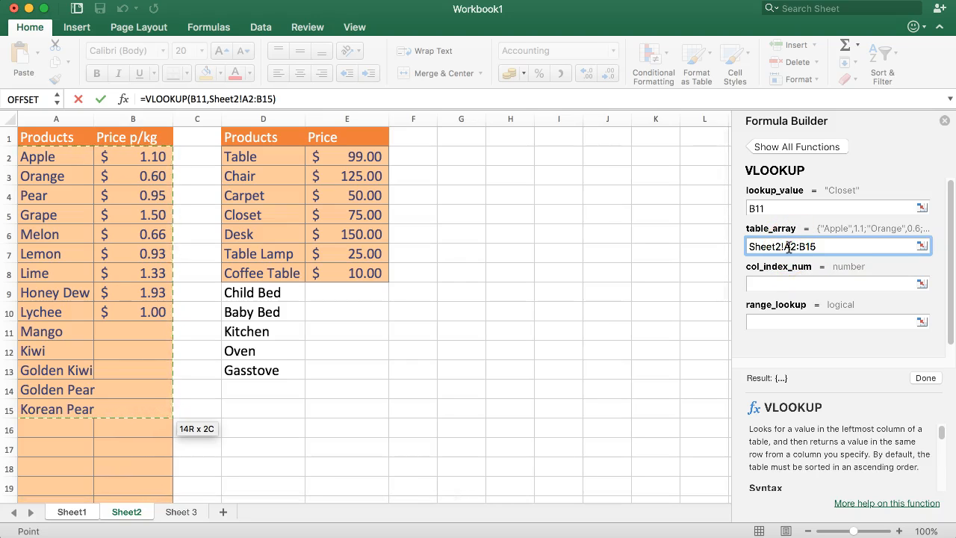
click(246, 98)
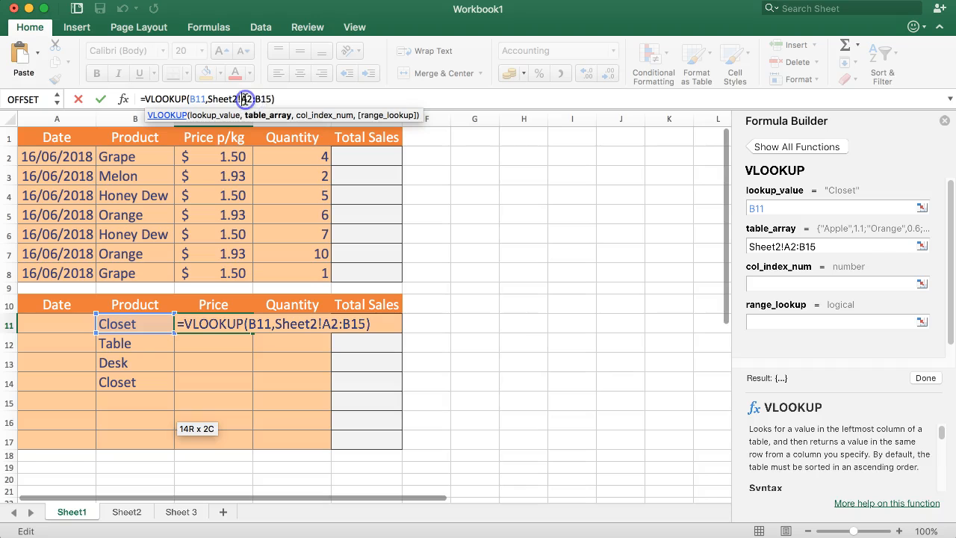
key(F4)
click(265, 98)
key(F4)
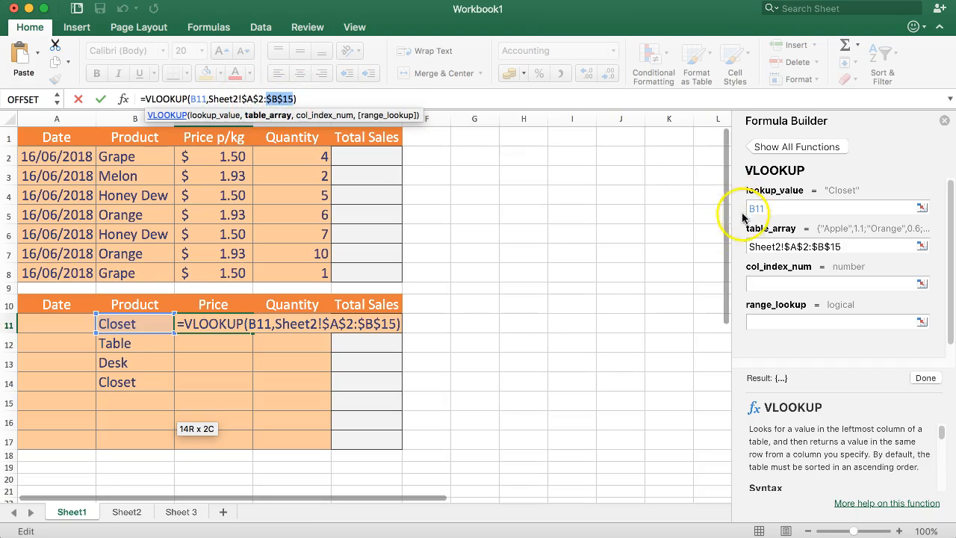
click(291, 99)
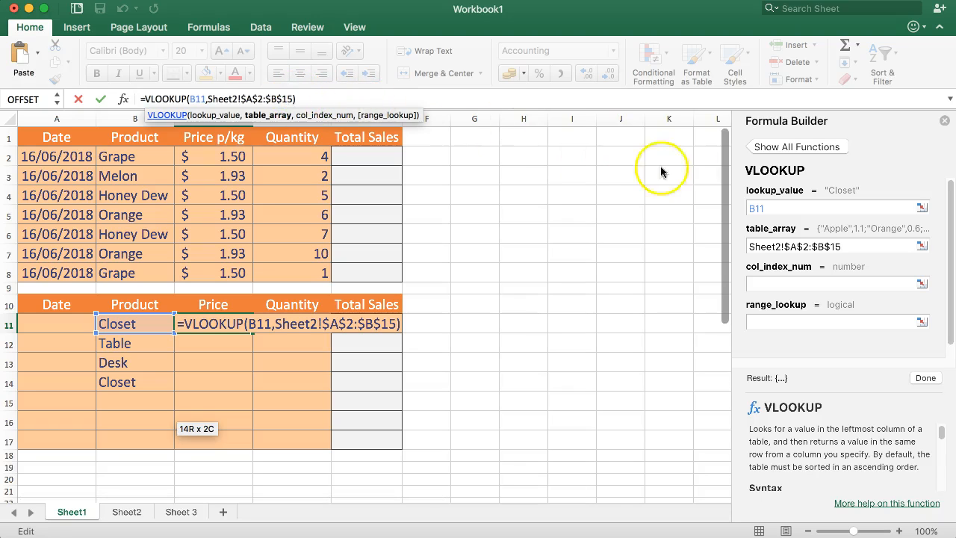
Check the price column's position in the Sheet2 table and set the column index number to 2
click(785, 282)
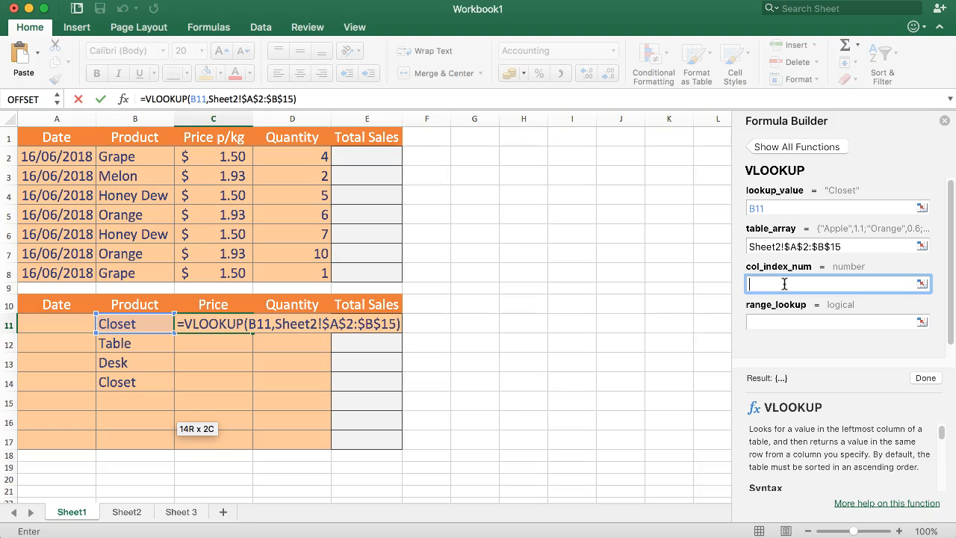
click(128, 512)
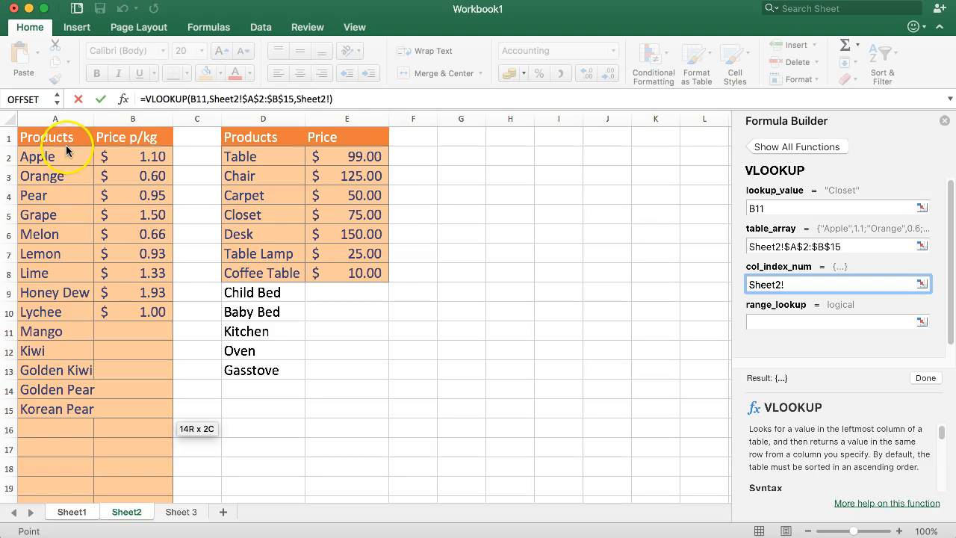
click(71, 513)
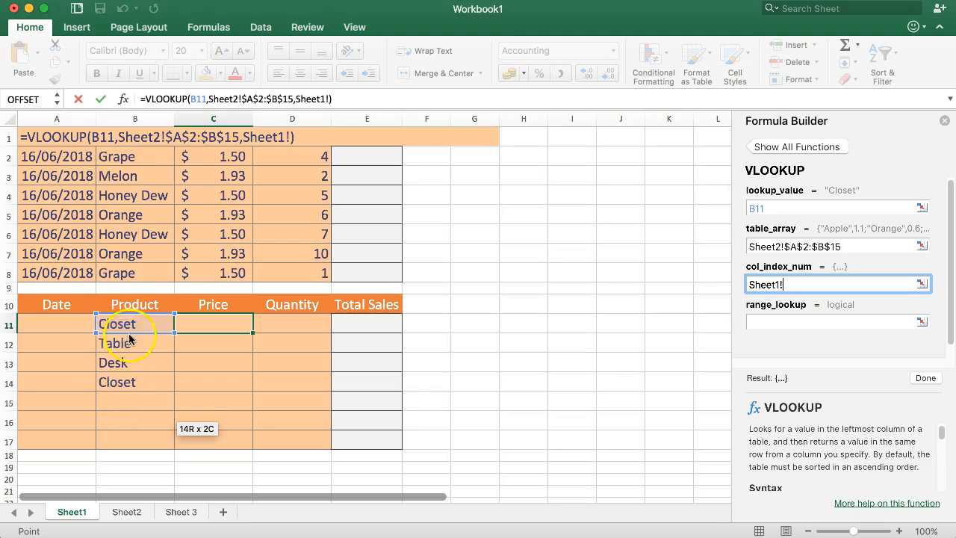
click(133, 508)
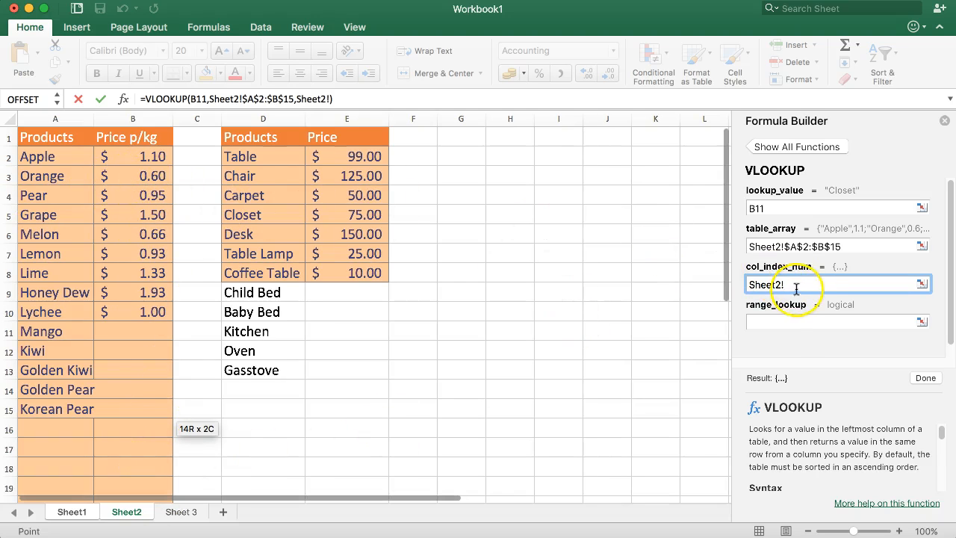
drag(797, 286, 715, 285)
text(2)
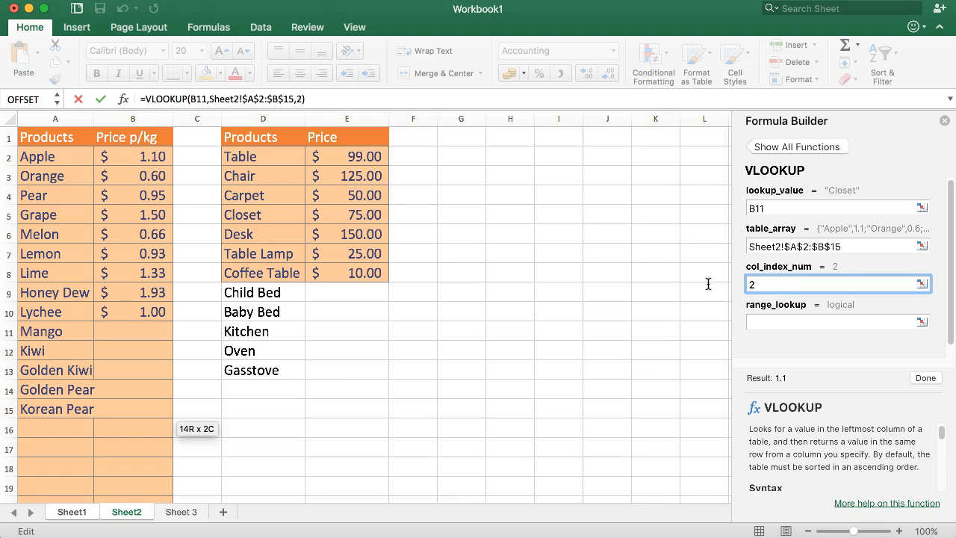
Try to reselect the table array on Sheet2, and discard the formula in C11
click(822, 247)
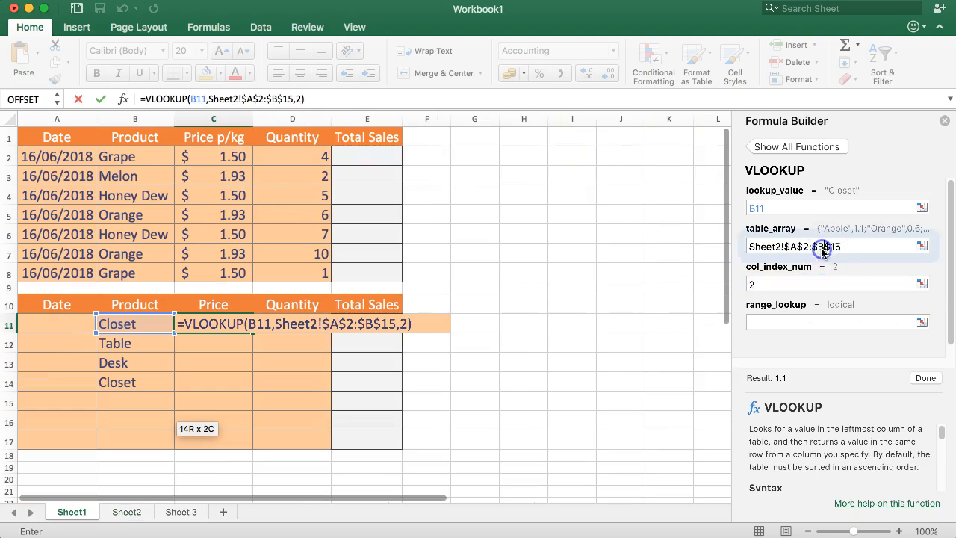
triple_click(834, 249)
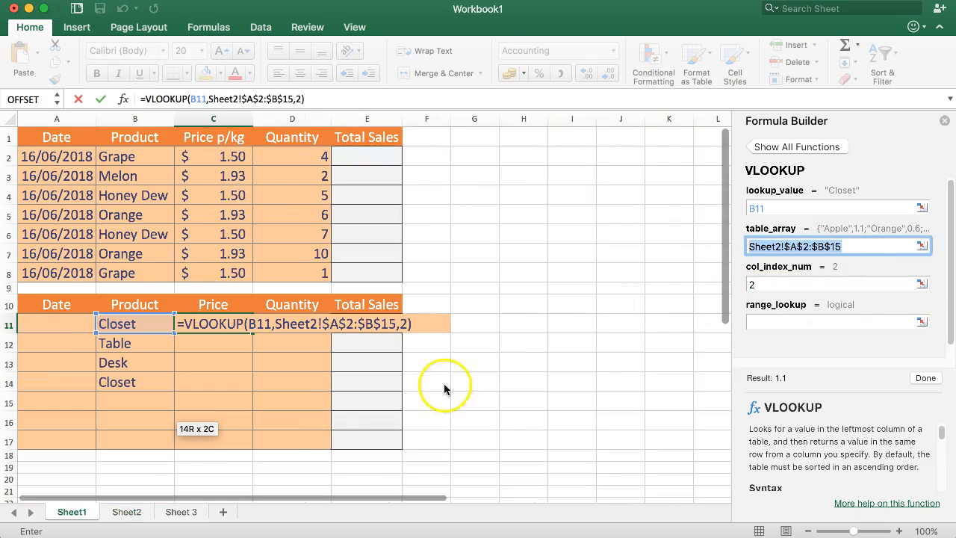
click(127, 511)
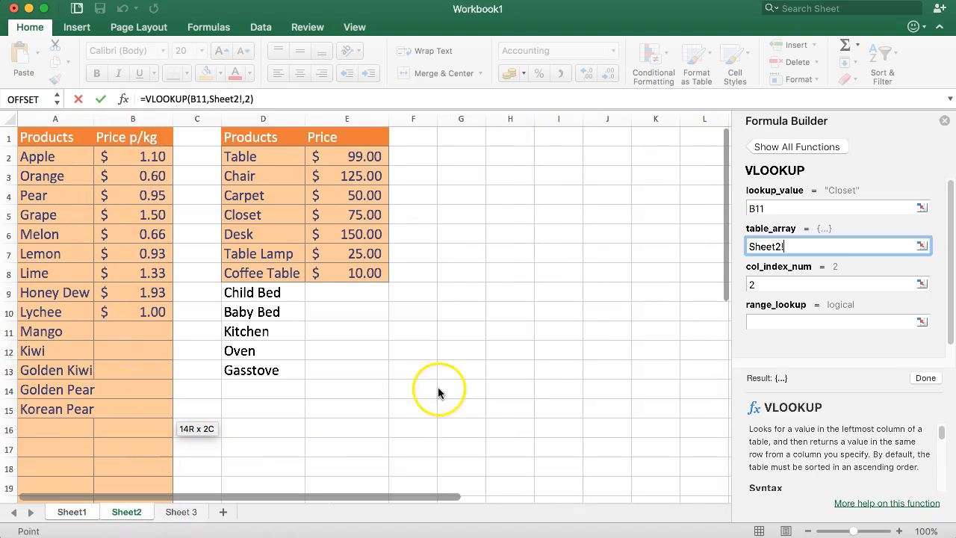
key(Escape)
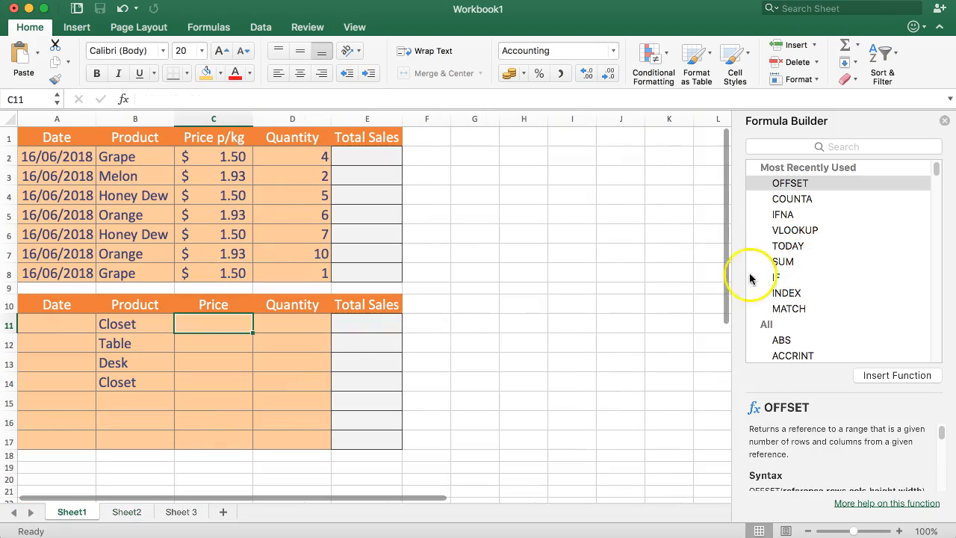
click(944, 121)
Begin a new VLOOKUP formula in C11 through the Formula Builder, with B11 as the lookup value
click(123, 98)
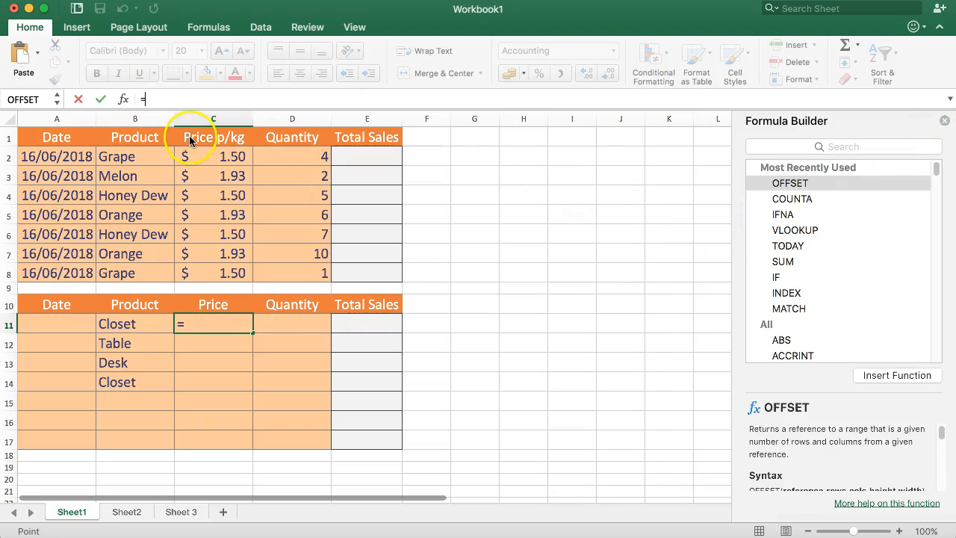
text(VLOO)
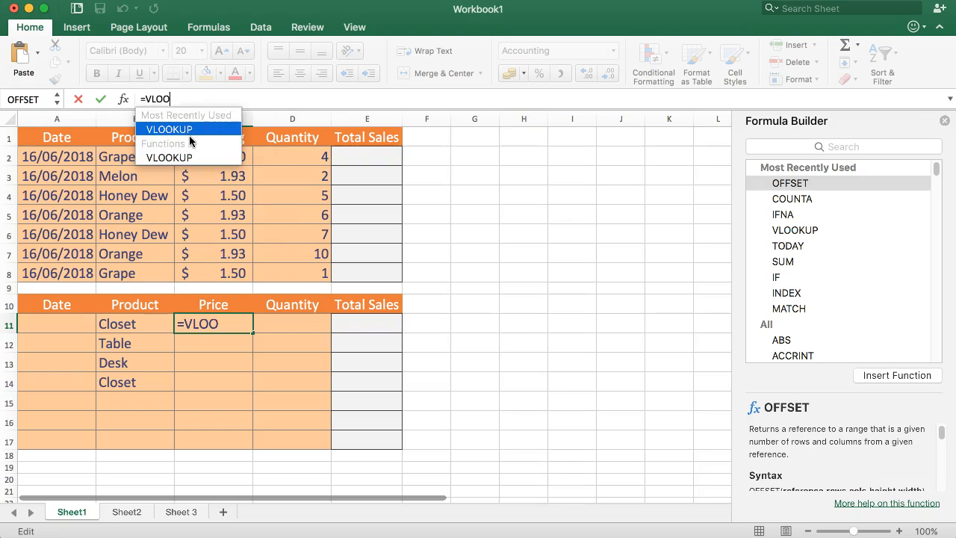
text(KUP)
double_click(187, 136)
click(150, 324)
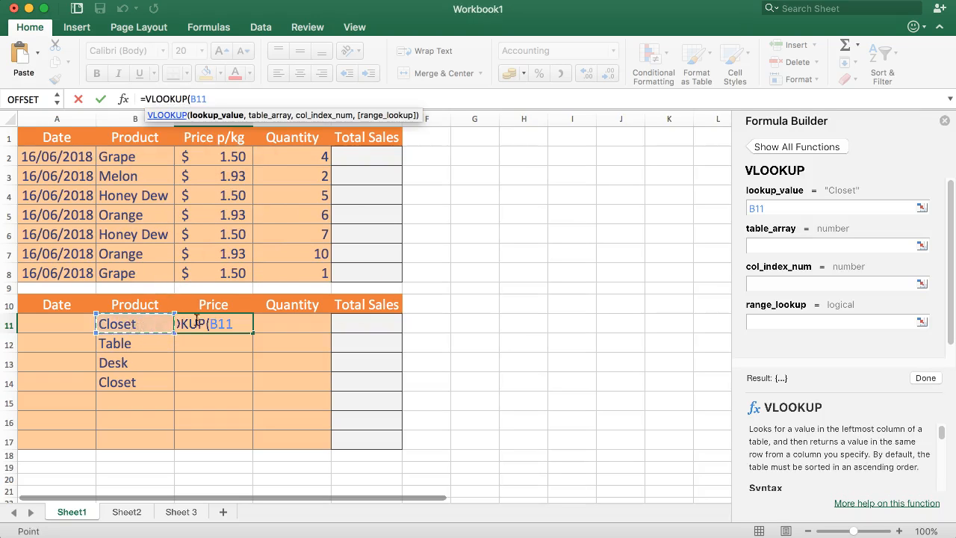
Set the table array to Sheet2!A2:B15 and the column index number to 2
click(784, 253)
click(127, 511)
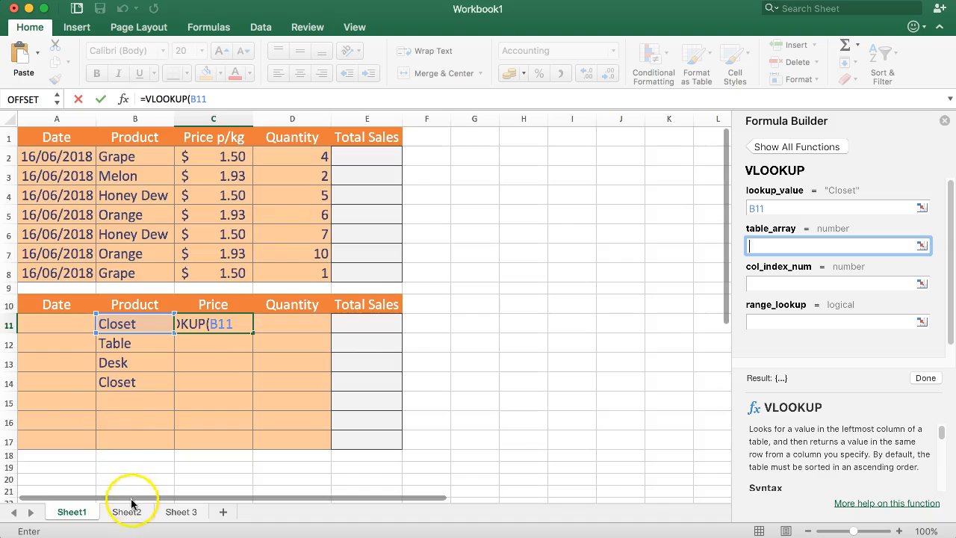
drag(45, 158, 154, 401)
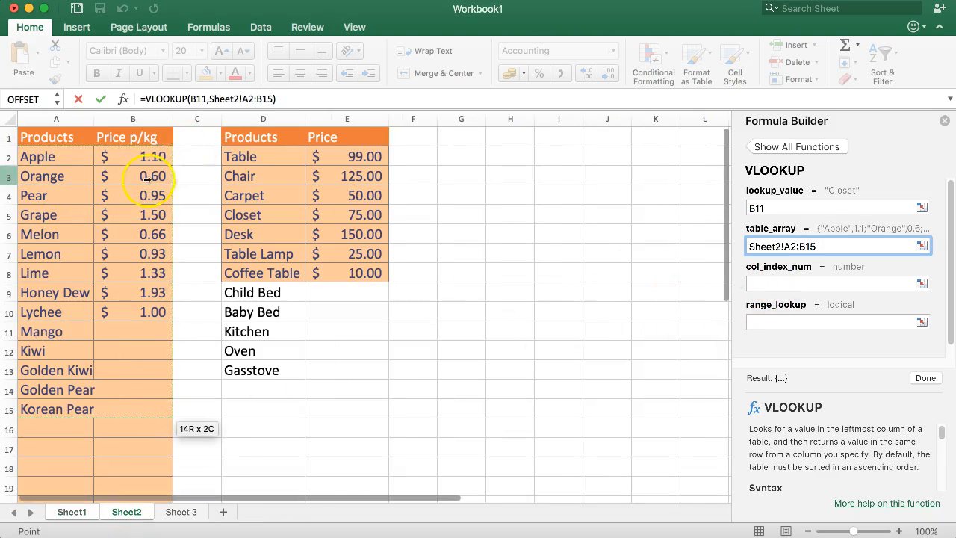
click(762, 283)
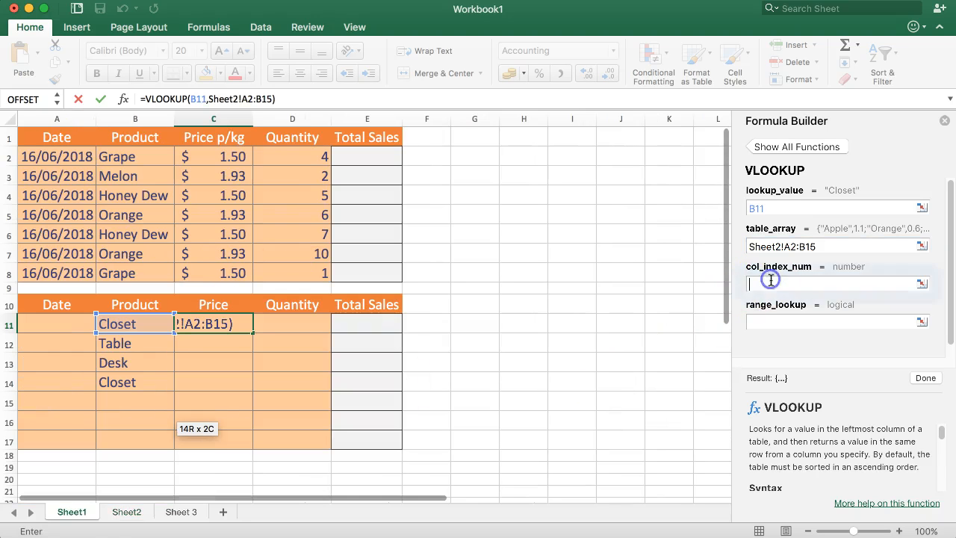
text(2)
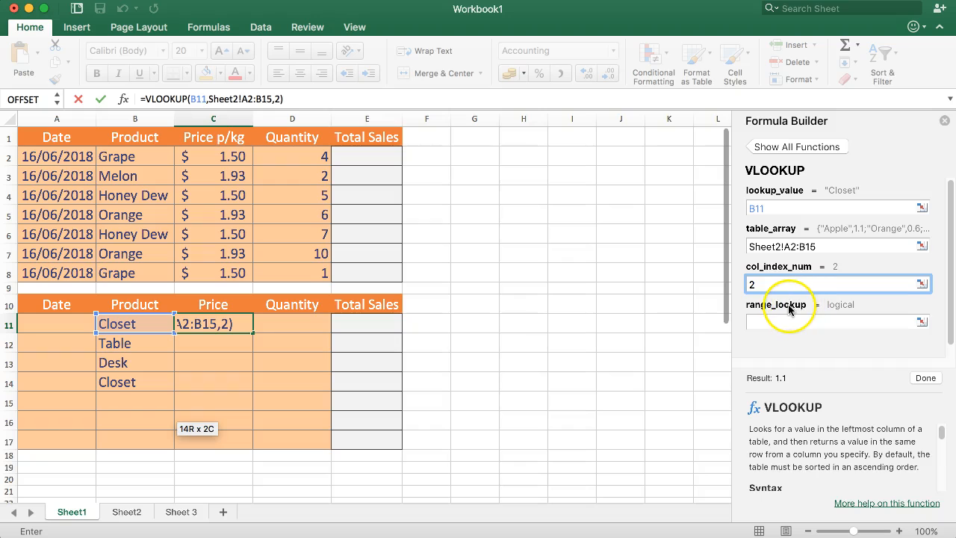
mouse_move(790, 309)
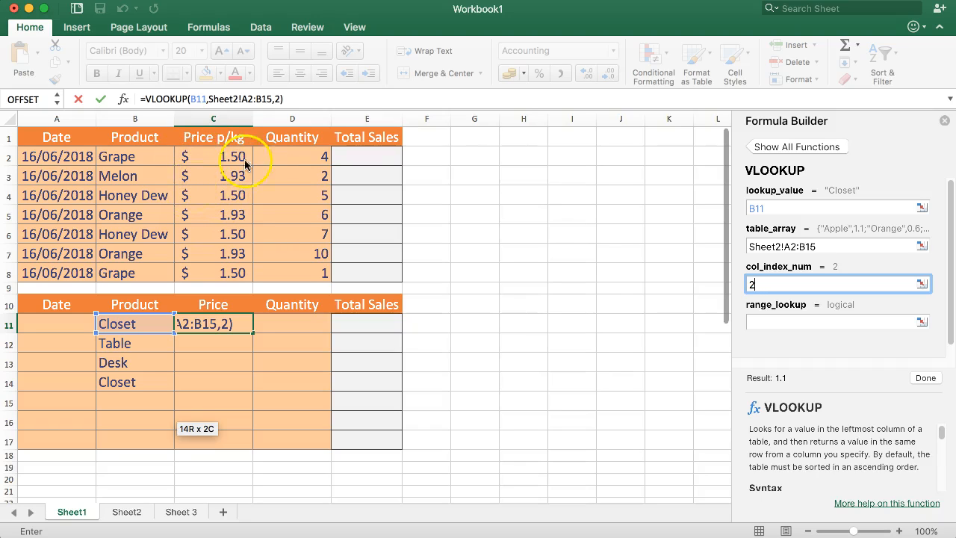
Set the VLOOKUP's range lookup argument to 0 and complete the formula in C11
click(793, 323)
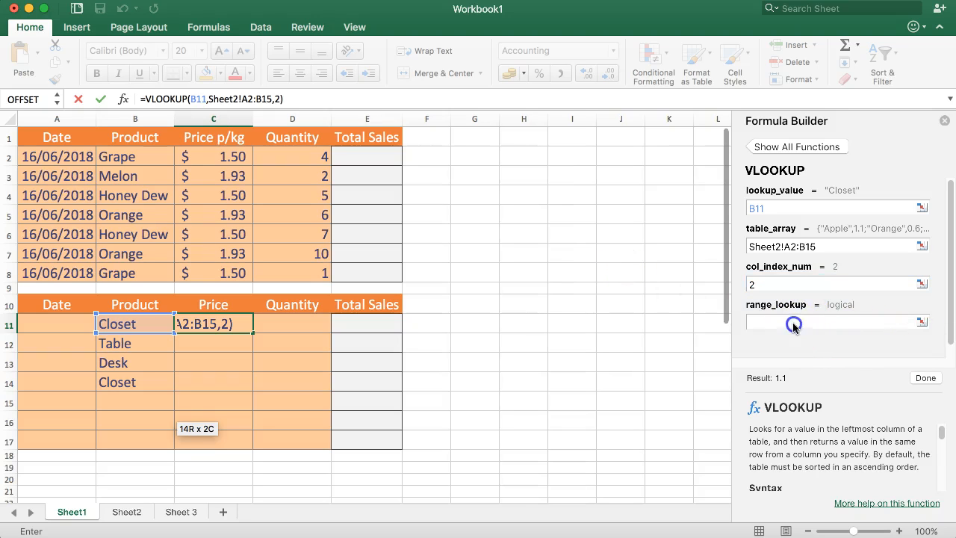
text(0)
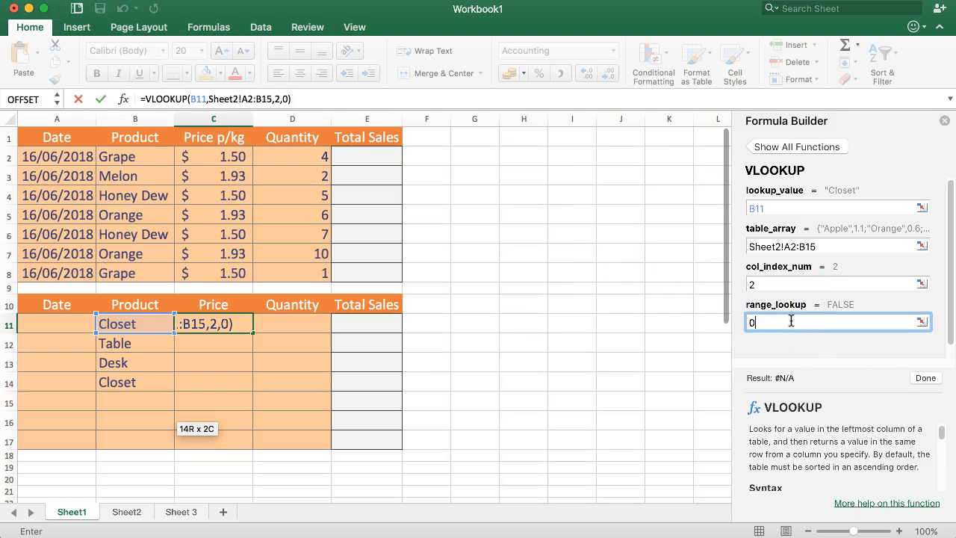
click(927, 377)
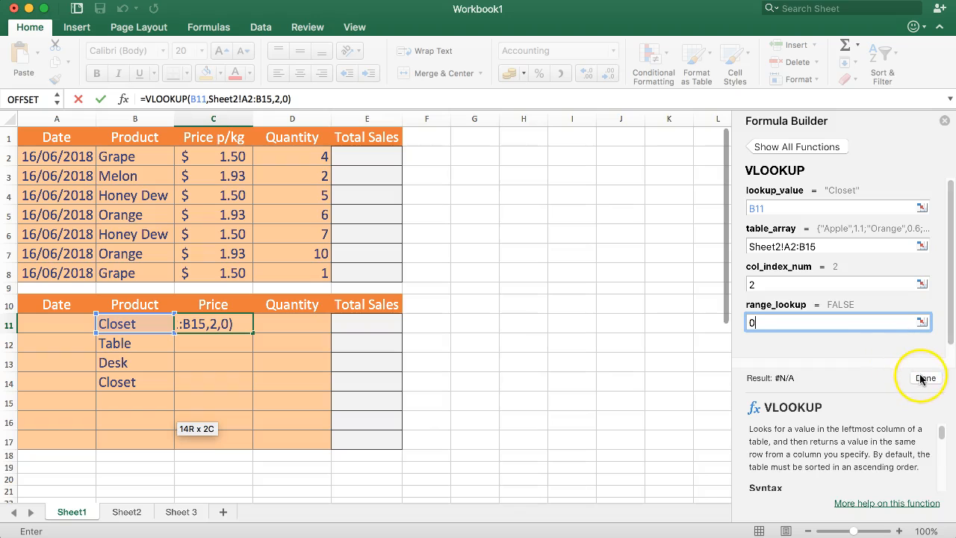
click(926, 378)
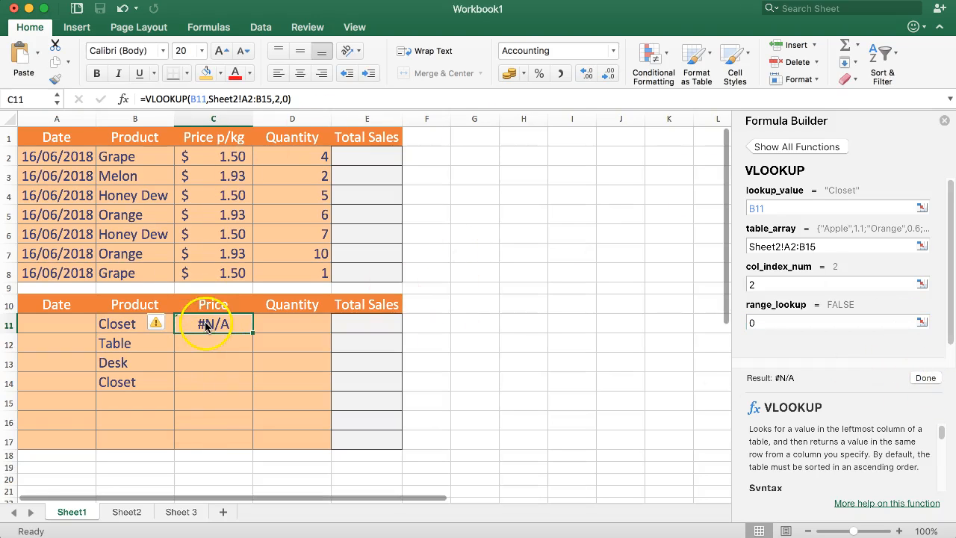
Replace the table array of the C11 formula with the furniture products and prices in Sheet2!D2:E13
click(830, 246)
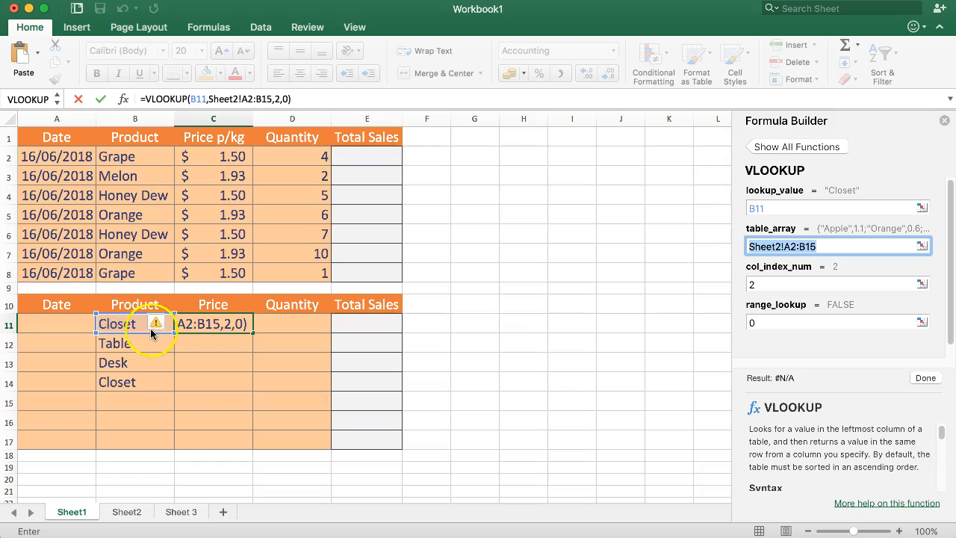
key(BackSpace)
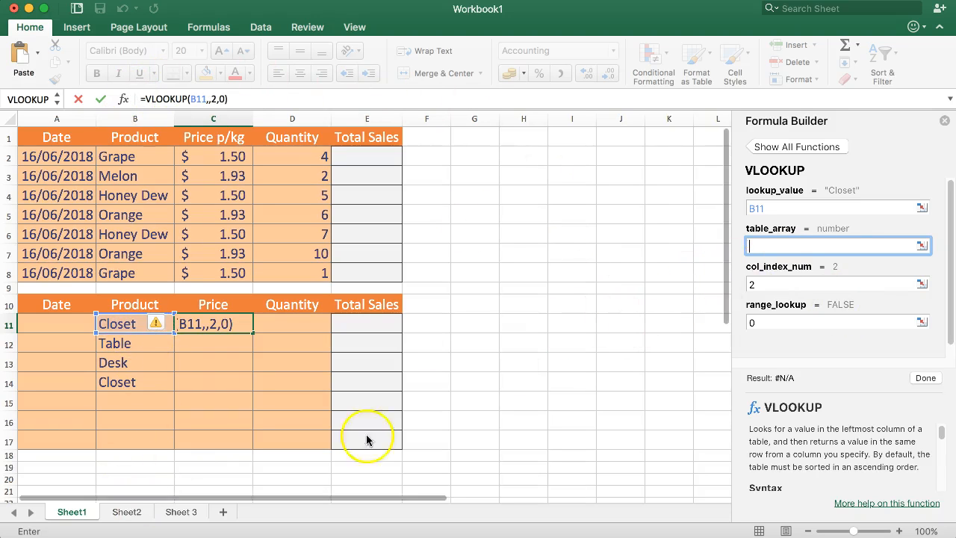
click(126, 512)
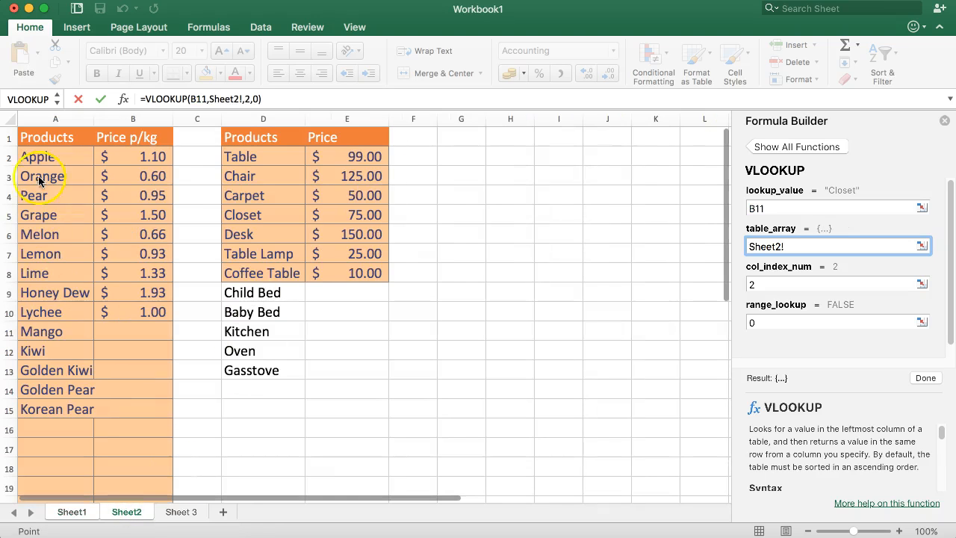
drag(225, 157, 381, 366)
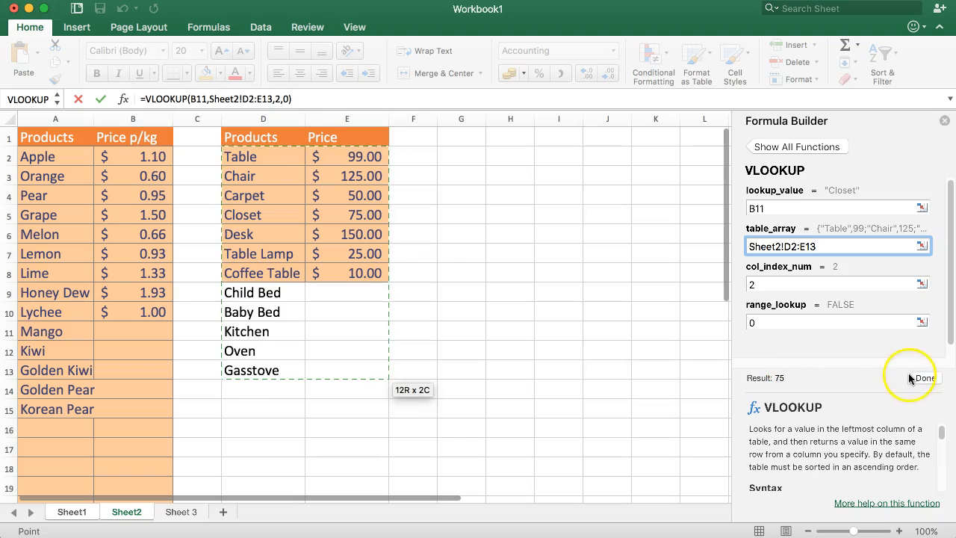
Make the table array absolute as Sheet2!$D$2:$E$13 in the C11 formula and enter it
click(251, 98)
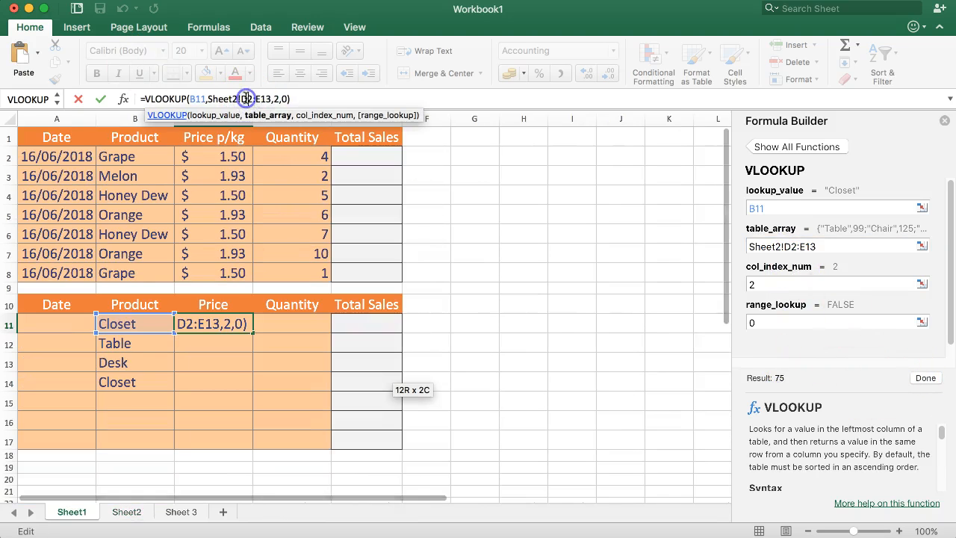
key(super+t)
click(278, 99)
key(super+t)
key(Return)
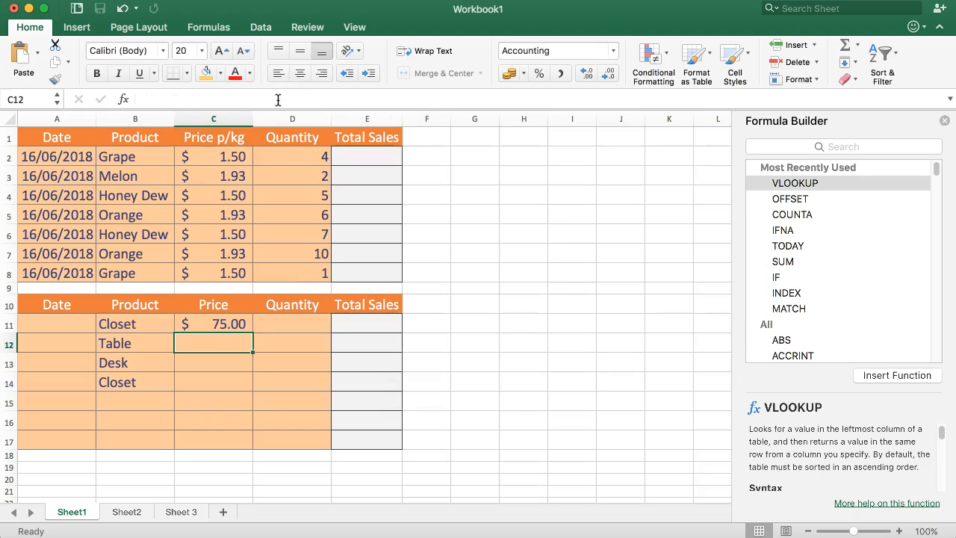
Try to fill the VLOOKUP formula from C11 down to C17
click(239, 322)
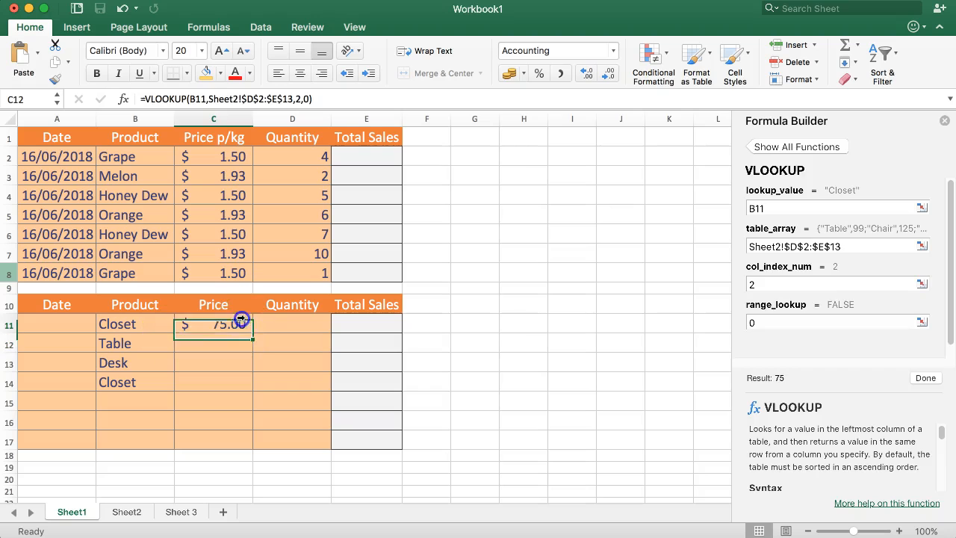
drag(250, 331, 246, 446)
click(198, 325)
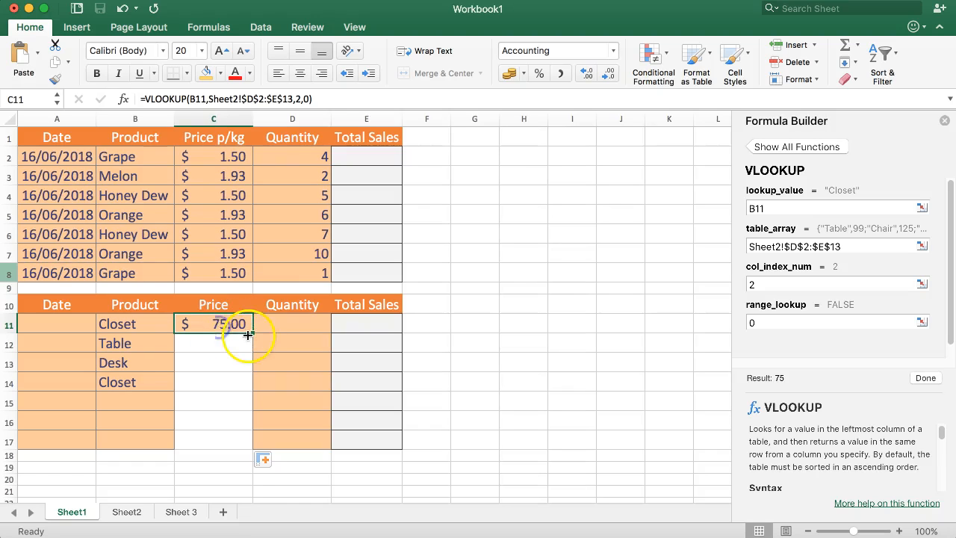
drag(253, 331, 249, 452)
click(209, 362)
click(216, 323)
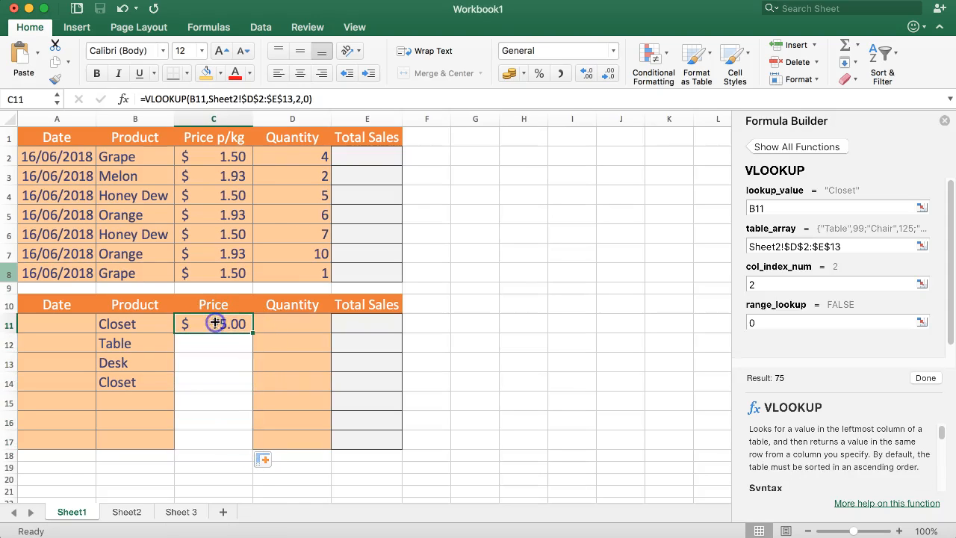
Close the Formula Builder and fill the VLOOKUP formula from C11 down to C17
click(945, 122)
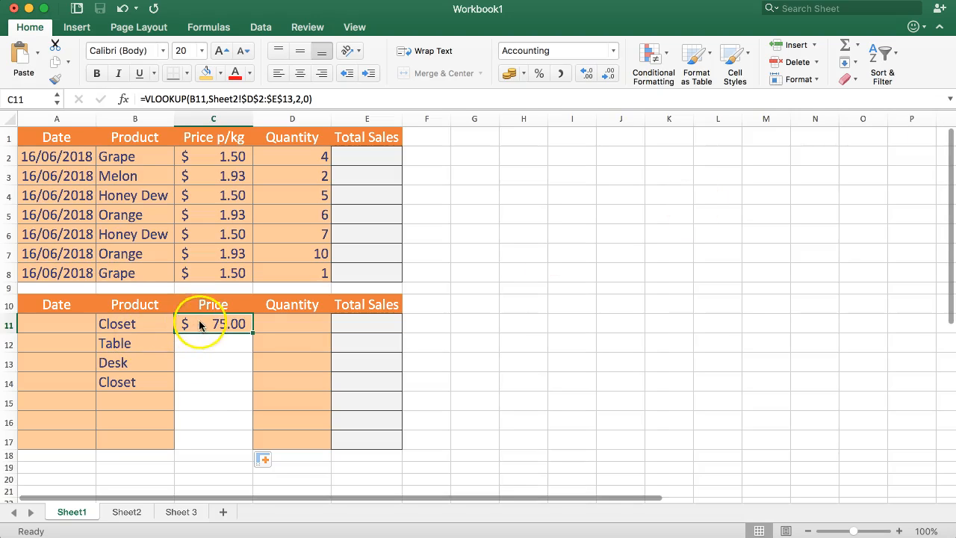
click(284, 326)
click(250, 324)
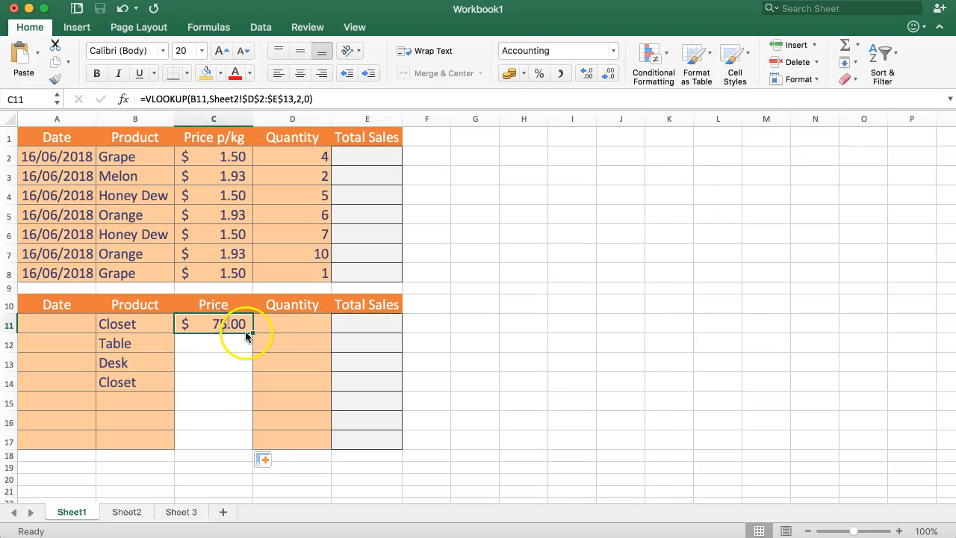
drag(253, 334, 249, 442)
click(125, 422)
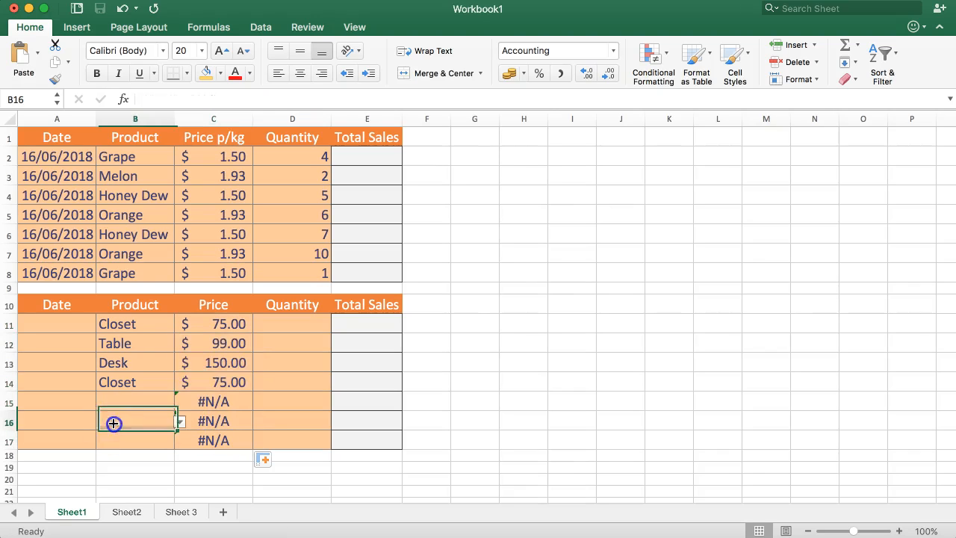
click(211, 343)
Change the product in B11 to Chair to test the price lookup
click(127, 324)
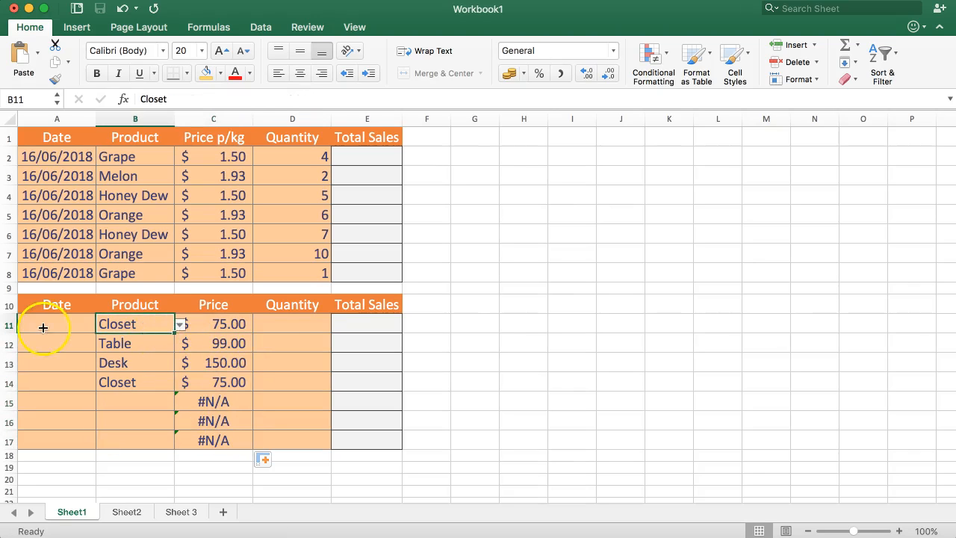
click(180, 324)
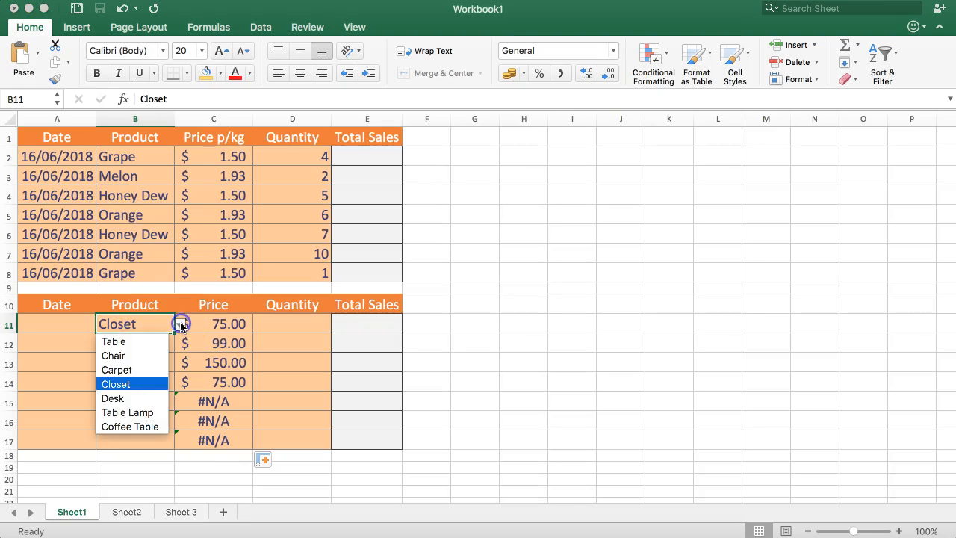
click(153, 356)
click(388, 343)
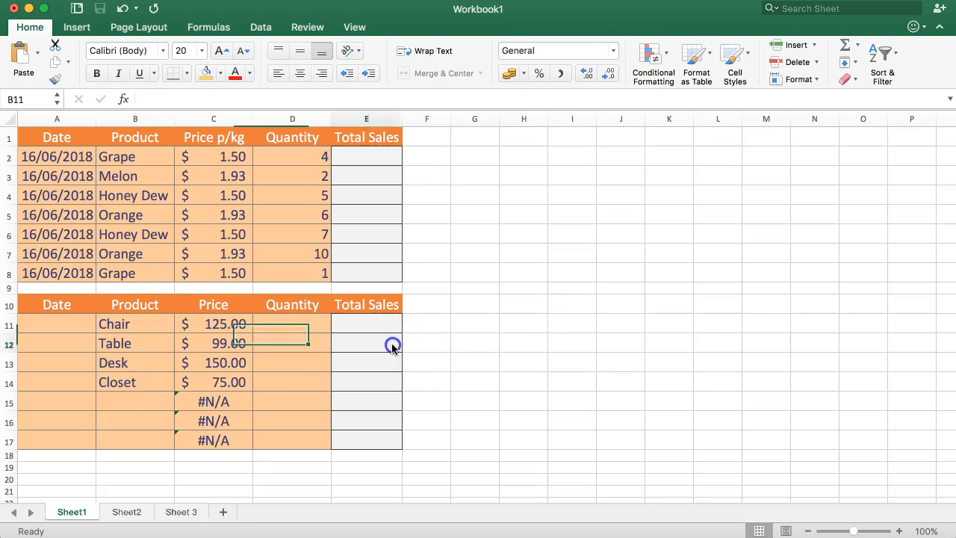
Check the prices of Chair and Table in the furniture table on Sheet2
click(128, 512)
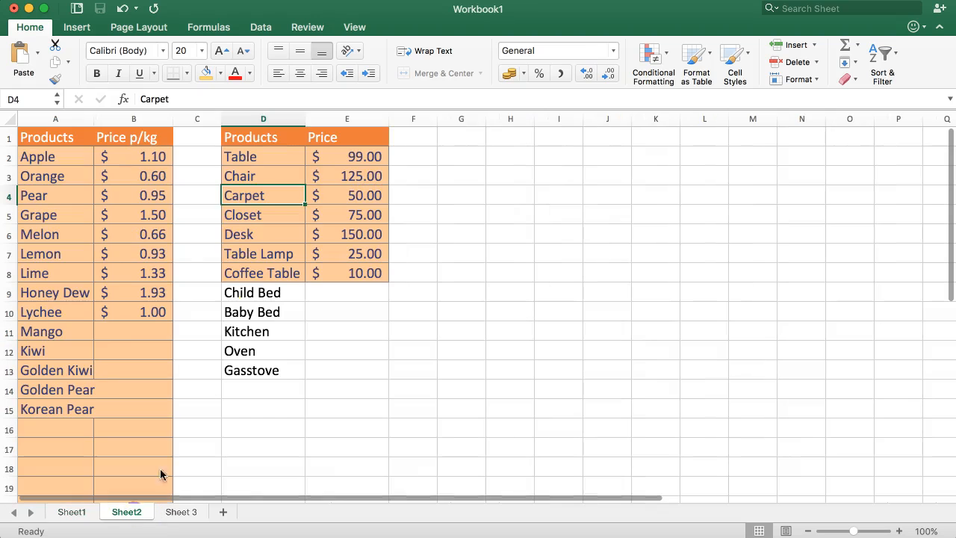
click(335, 180)
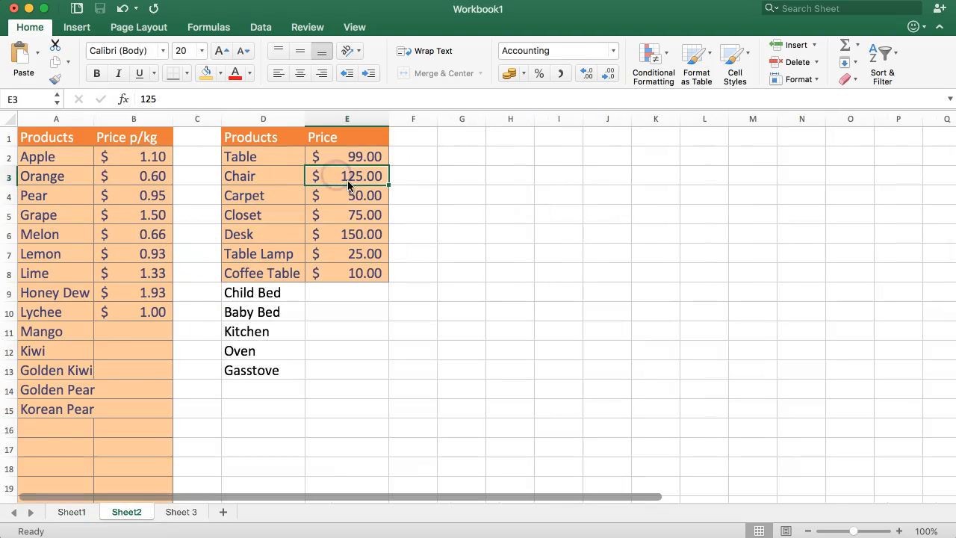
click(338, 157)
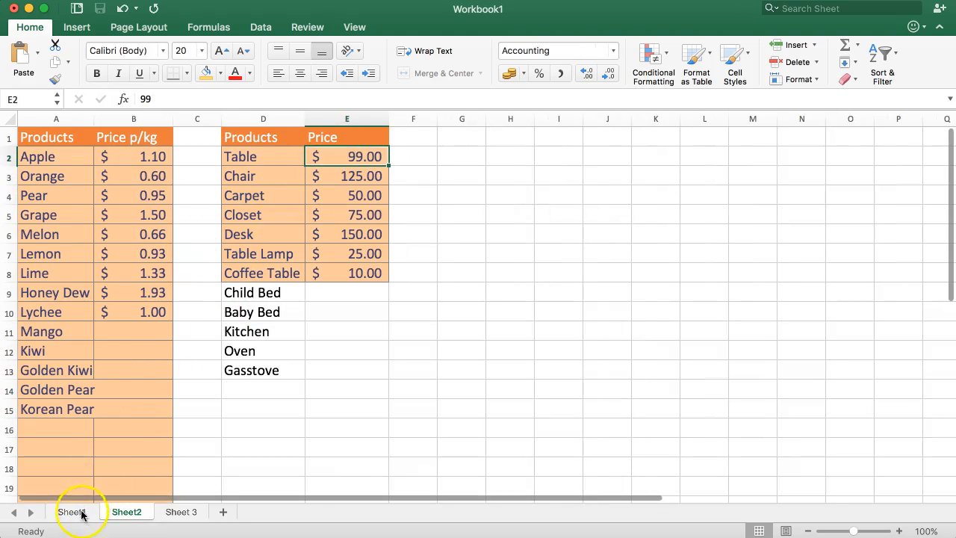
Change the product in B11 on Sheet1 to Table and review the price formulas in C11 to C13
click(79, 512)
click(240, 325)
click(172, 324)
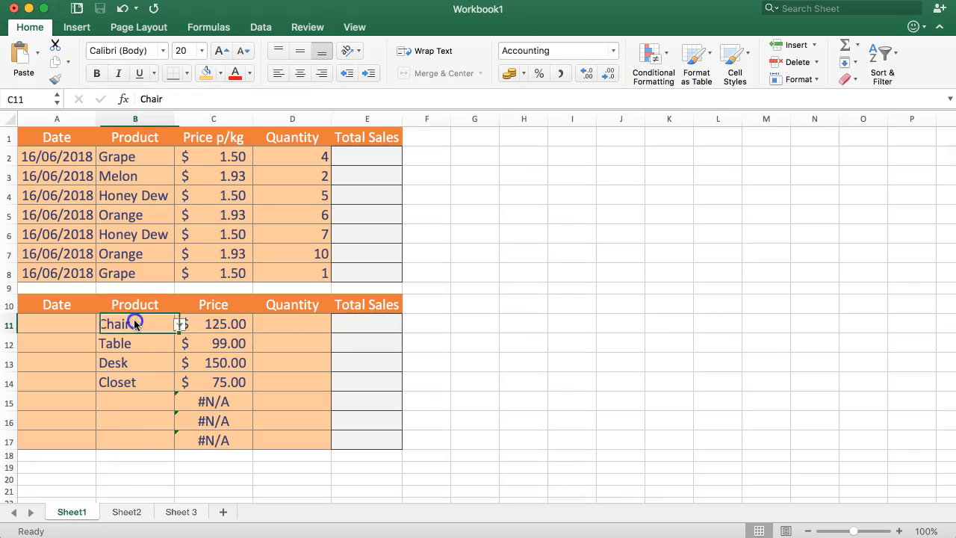
click(179, 324)
click(126, 341)
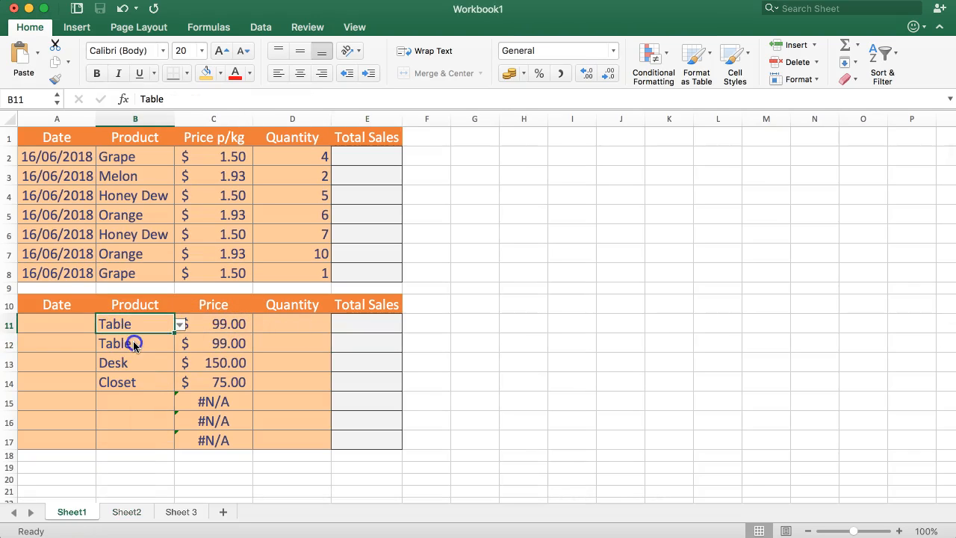
click(215, 329)
key(Down)
key(Down)
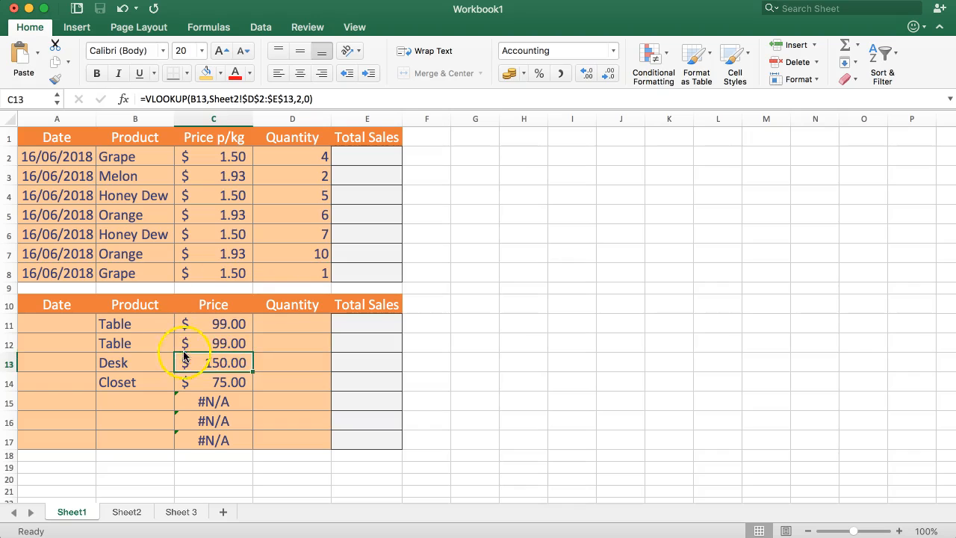
Change the product in B11 to Desk and check the price formula in C11
click(142, 324)
click(179, 324)
click(153, 352)
click(178, 324)
click(134, 395)
click(205, 324)
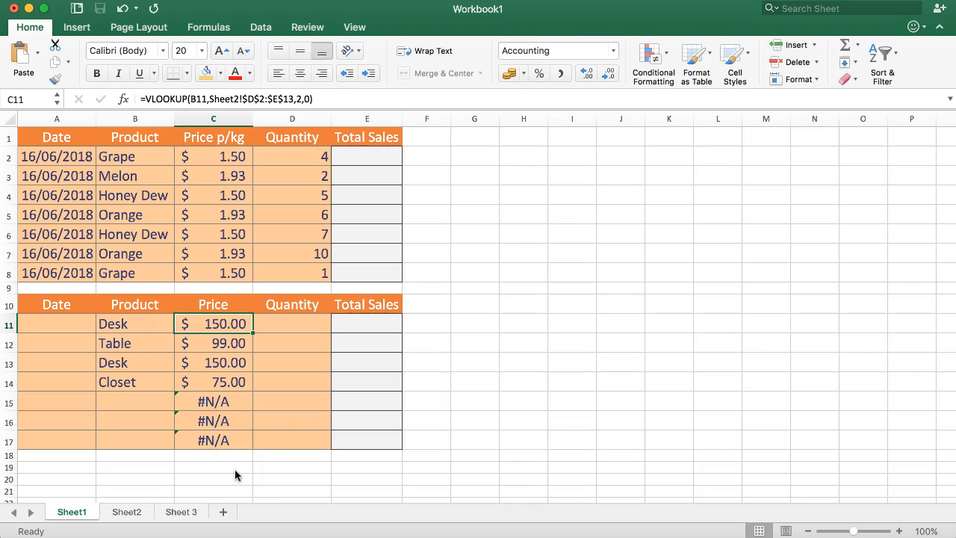
Examine the price formulas in C15 and C16, where the product cells are empty
click(215, 402)
click(215, 420)
click(215, 402)
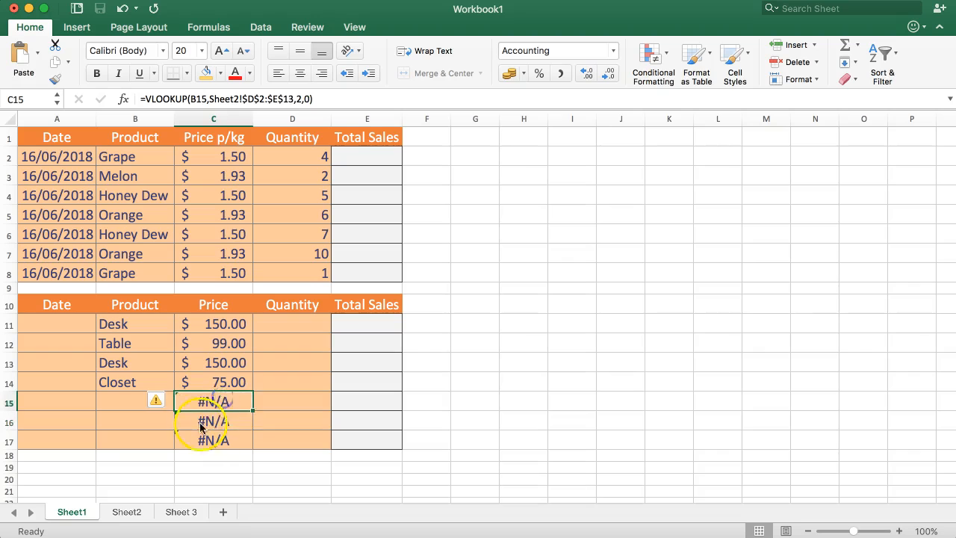
click(221, 420)
click(215, 403)
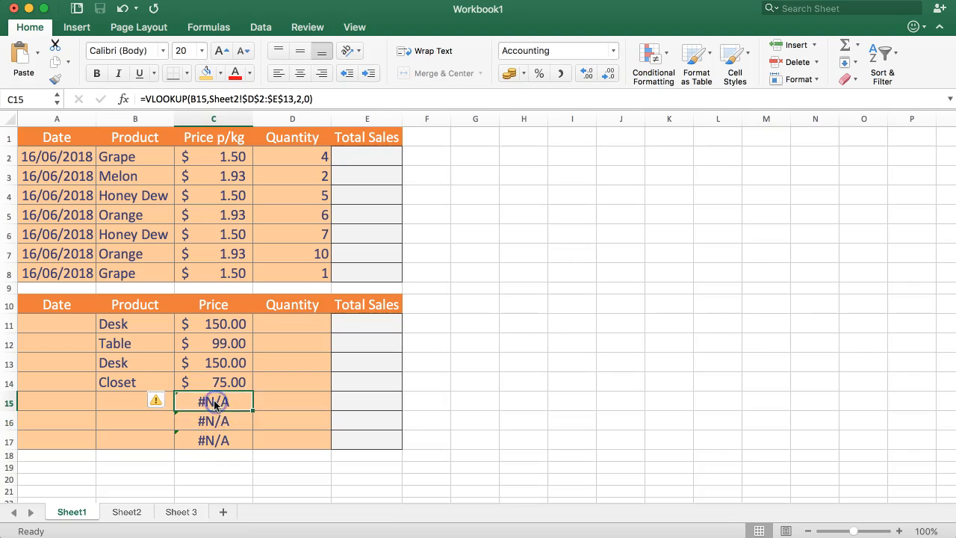
Choose Chair as the product in B15 to test its price lookup, and clear the cell again
click(116, 404)
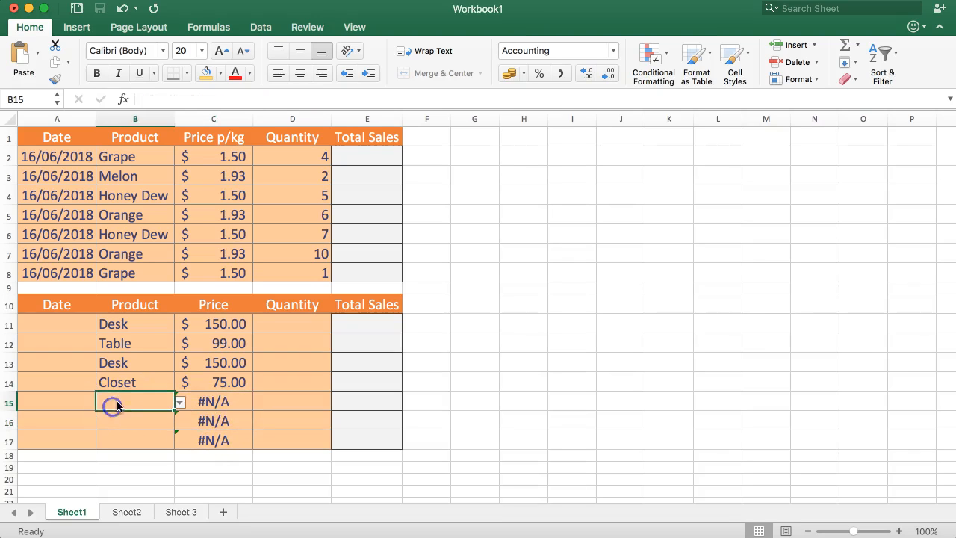
click(179, 401)
click(130, 440)
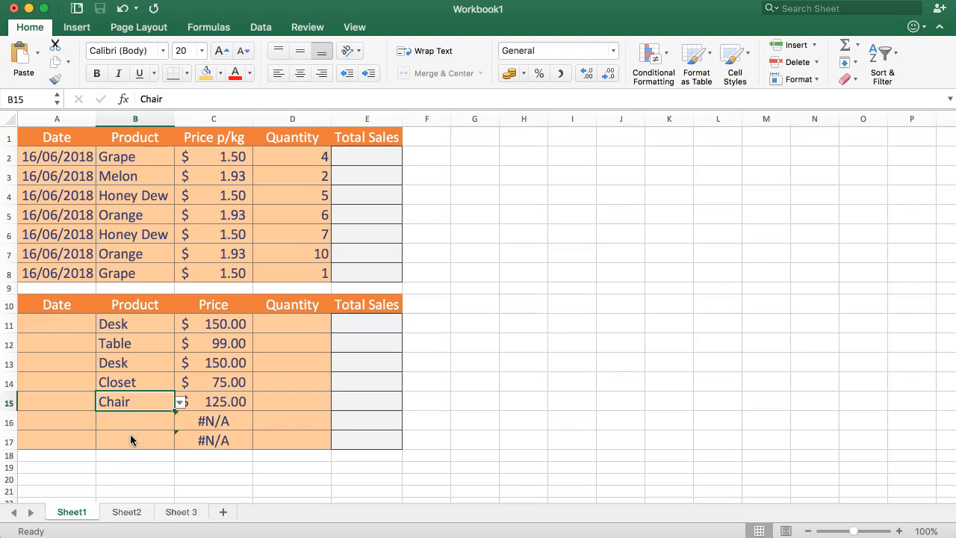
click(180, 402)
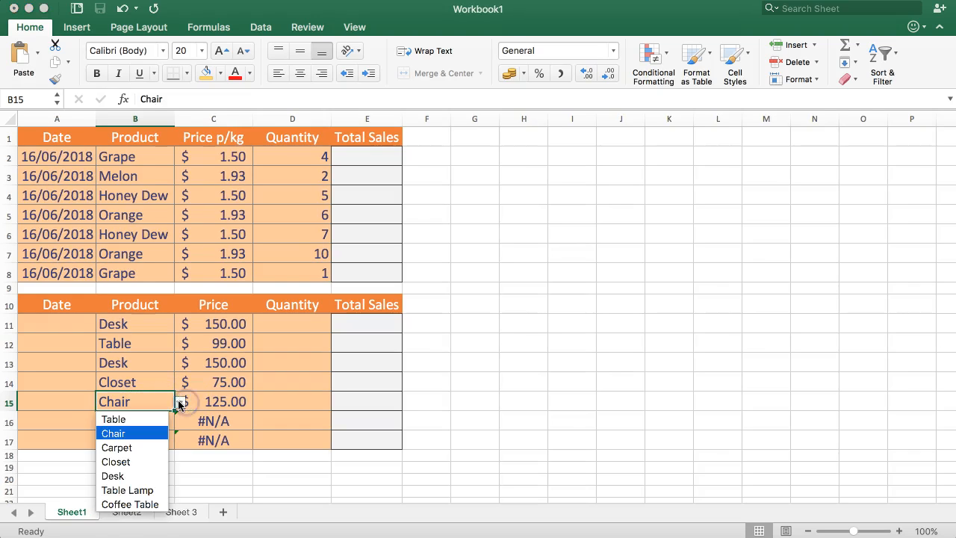
click(149, 402)
key(Delete)
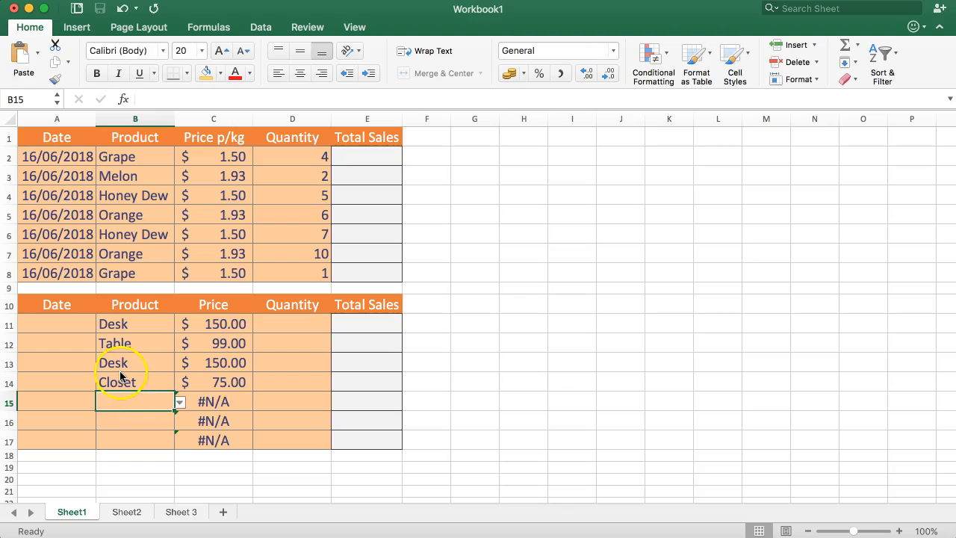
Clear the products in B14 and B13
click(120, 375)
key(Delete)
key(Up)
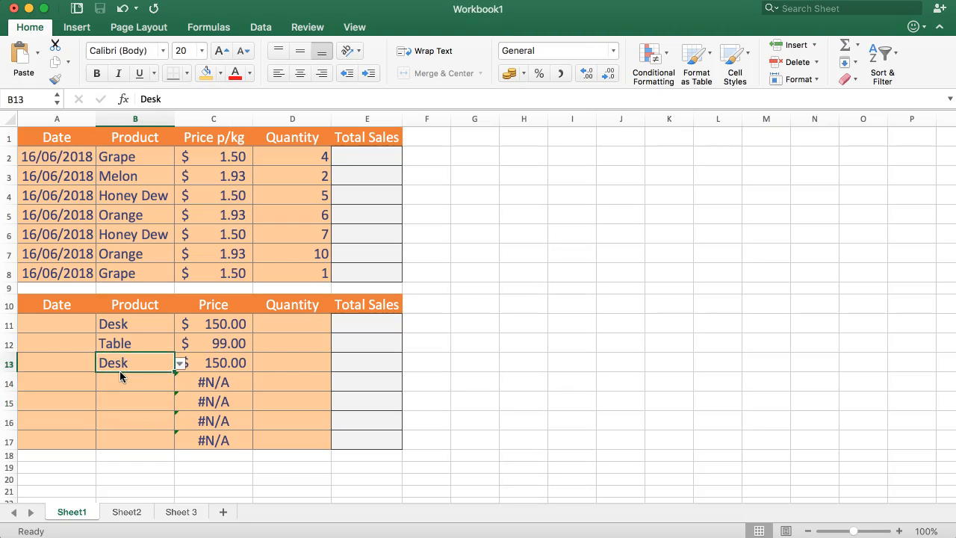
key(Delete)
key(Up)
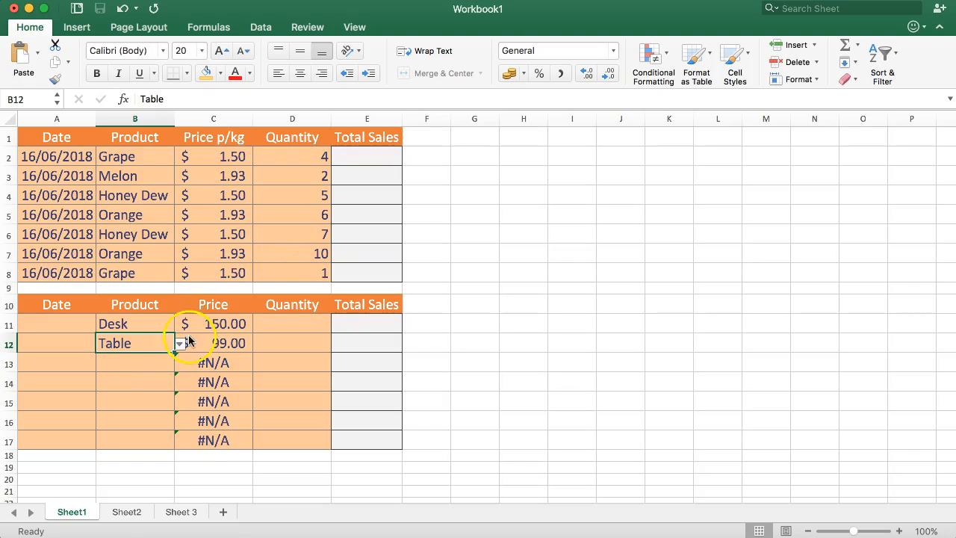
Review the furniture price list on Sheet2 and check the price formulas in C11 and C17 on Sheet1
click(126, 512)
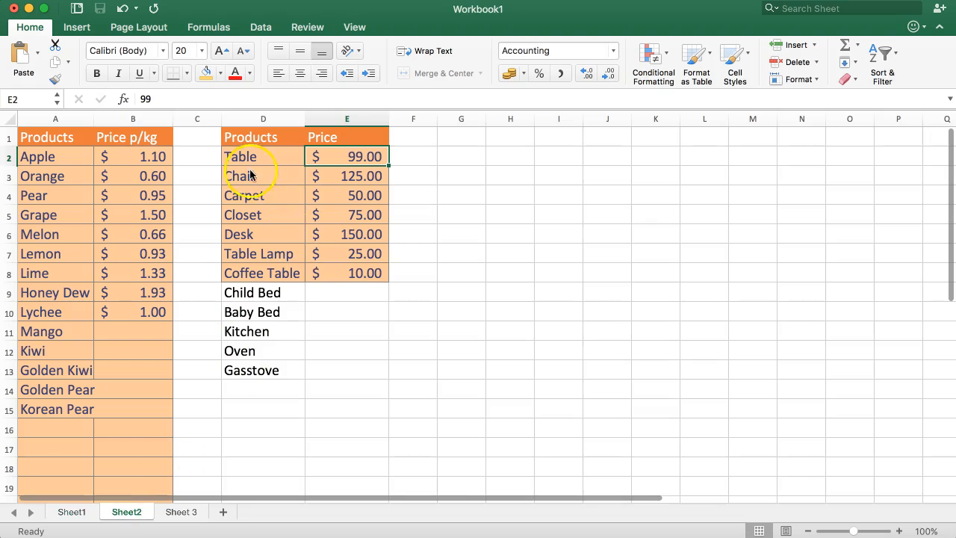
click(72, 512)
click(135, 373)
click(213, 323)
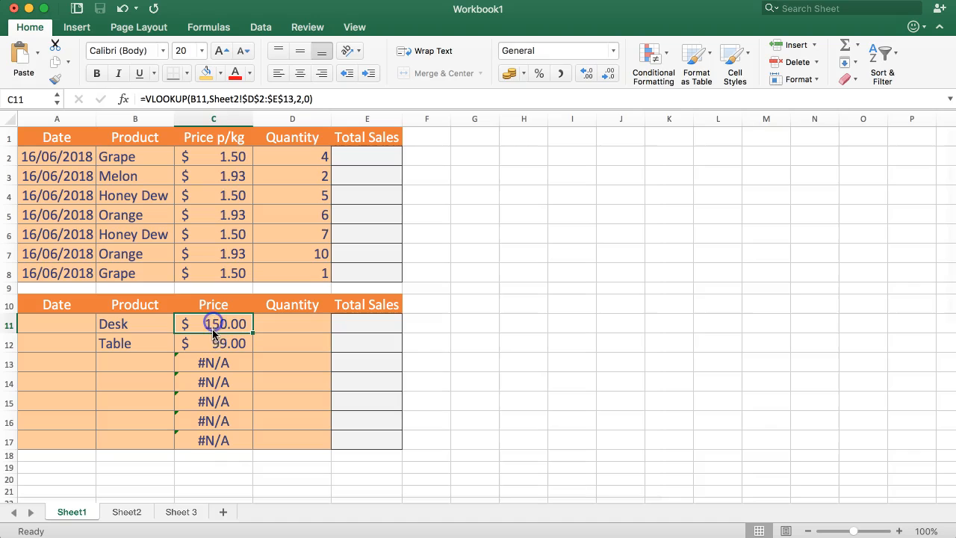
click(211, 434)
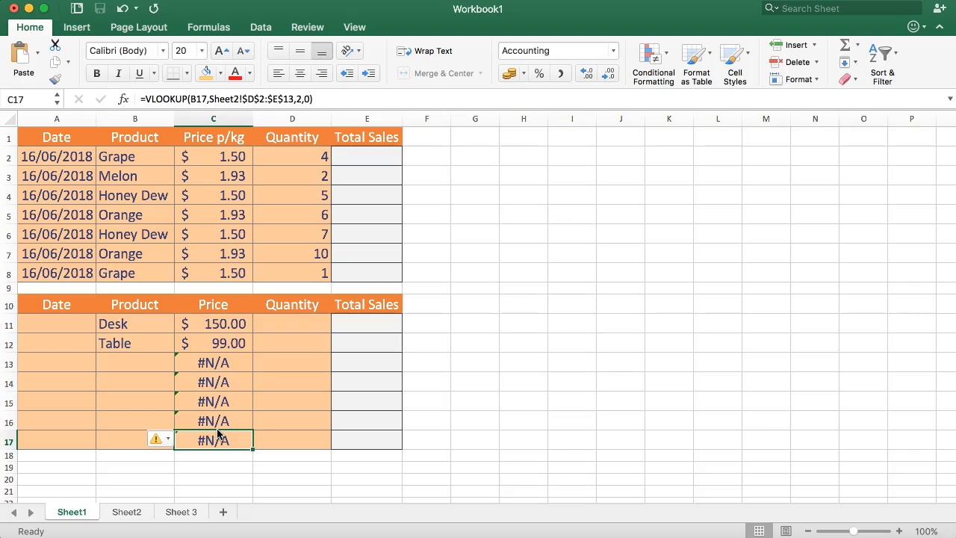
Wrap the VLOOKUP in C11 in an IFNA function that returns 0, and fill the formula down to C17
click(220, 322)
click(144, 99)
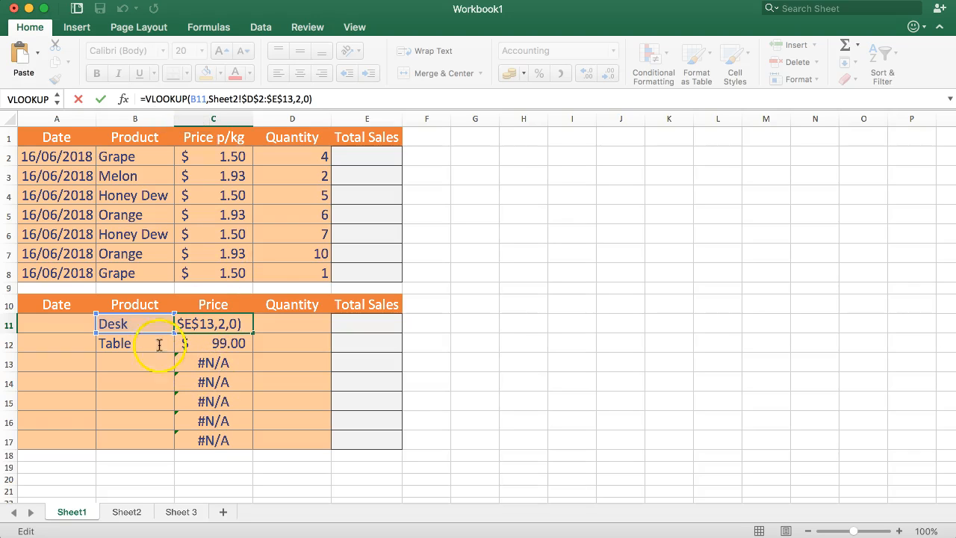
text(IF)
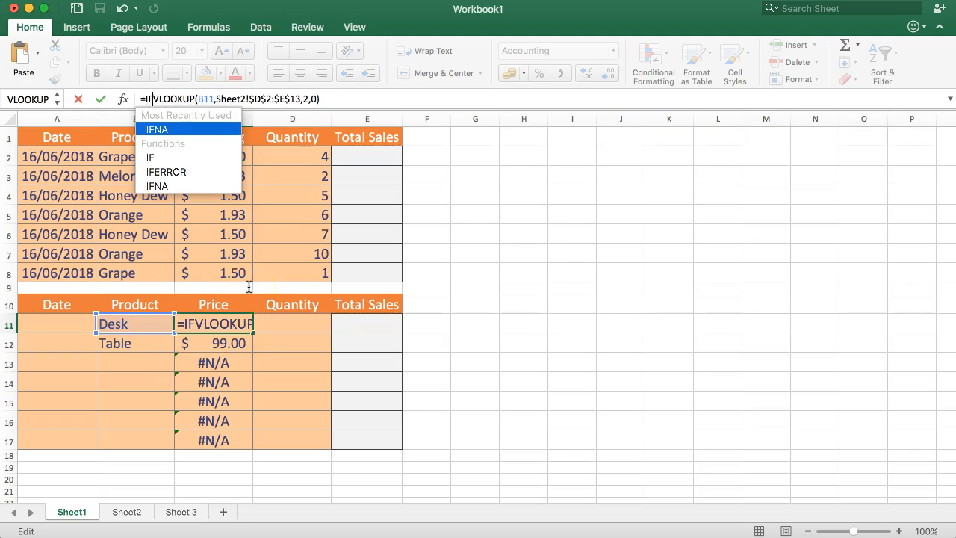
text(NA()
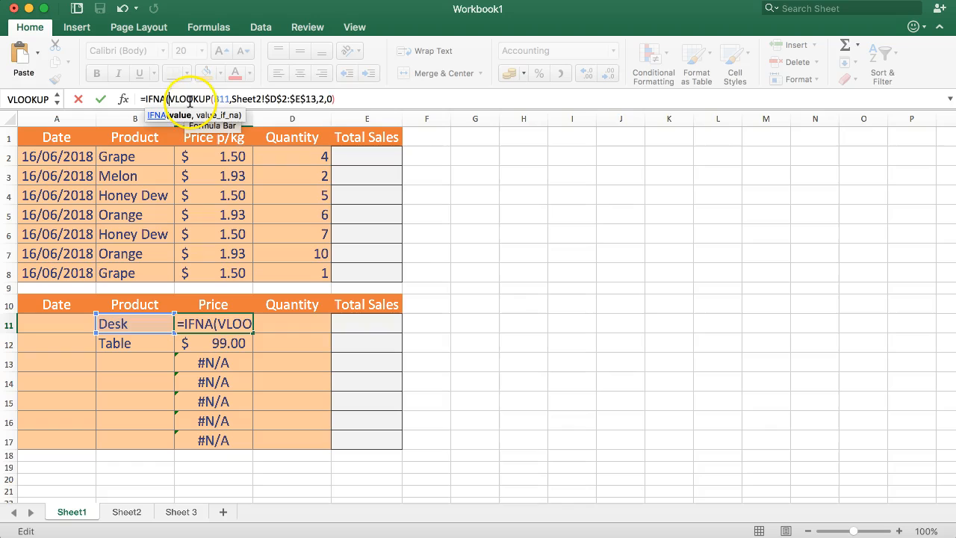
click(337, 99)
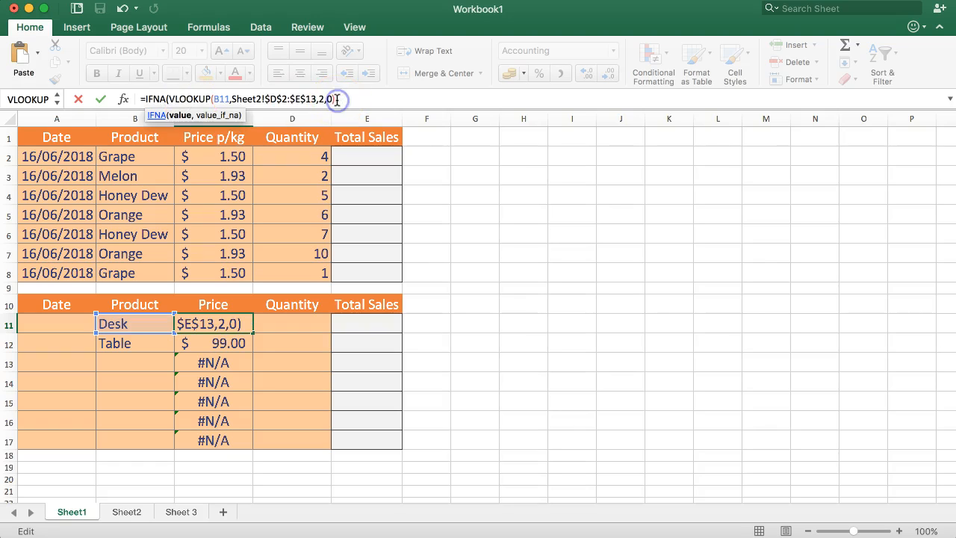
text(,)
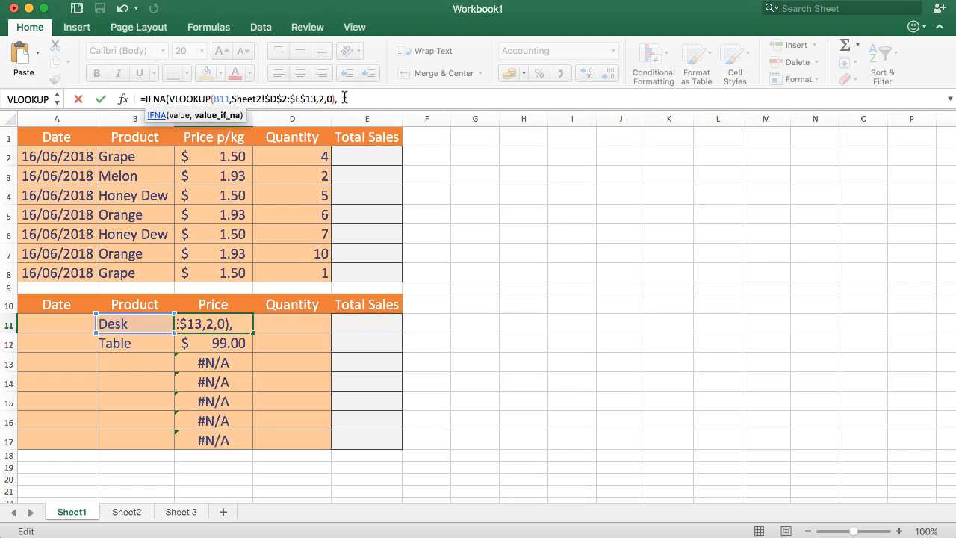
text(0)
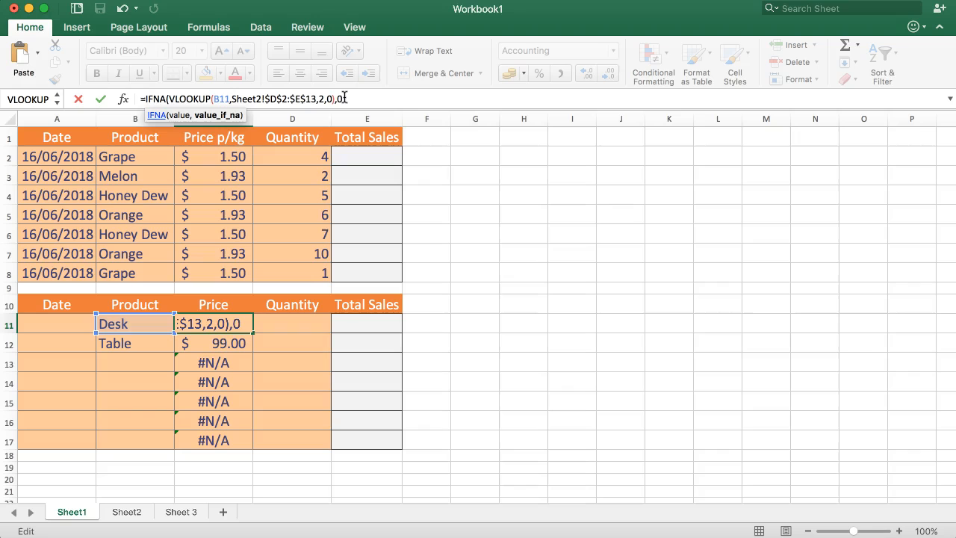
text())
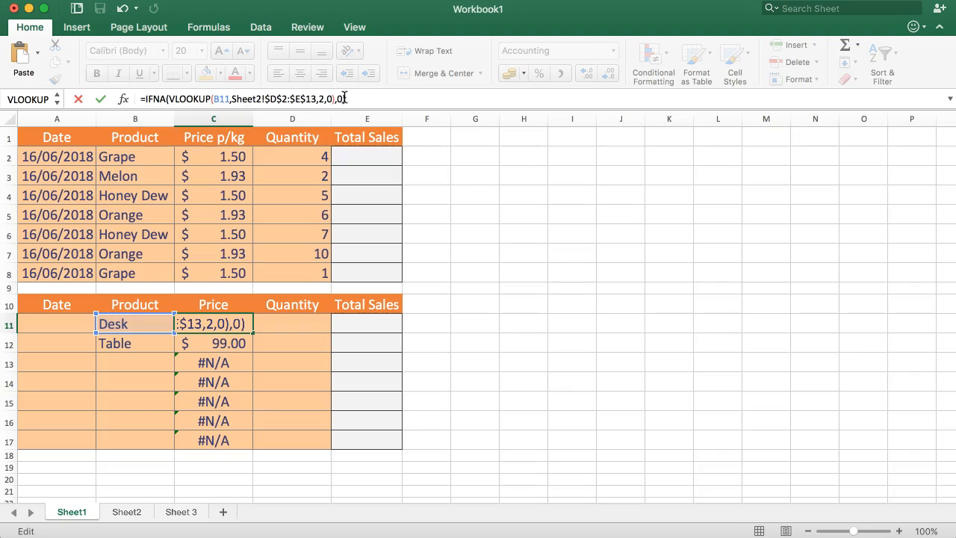
key(Return)
click(223, 324)
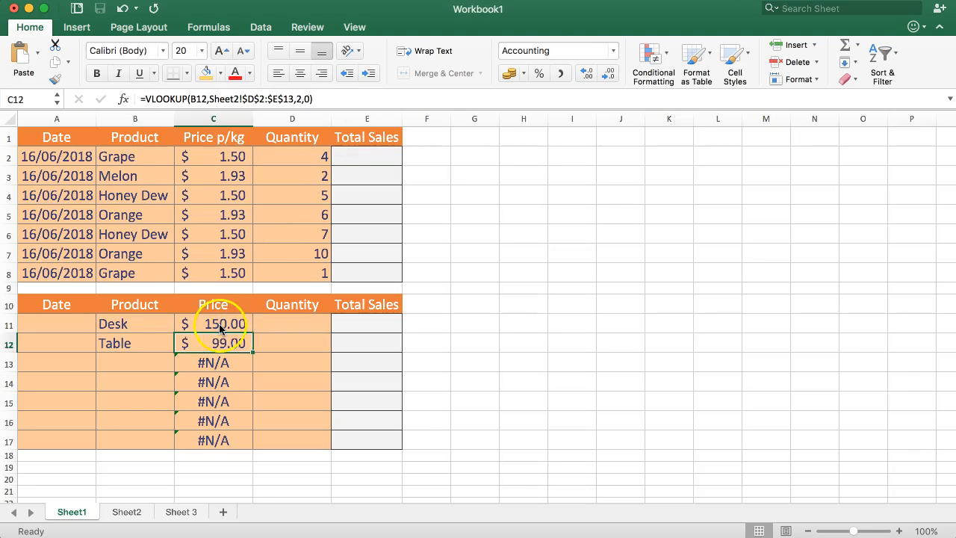
drag(252, 336, 244, 443)
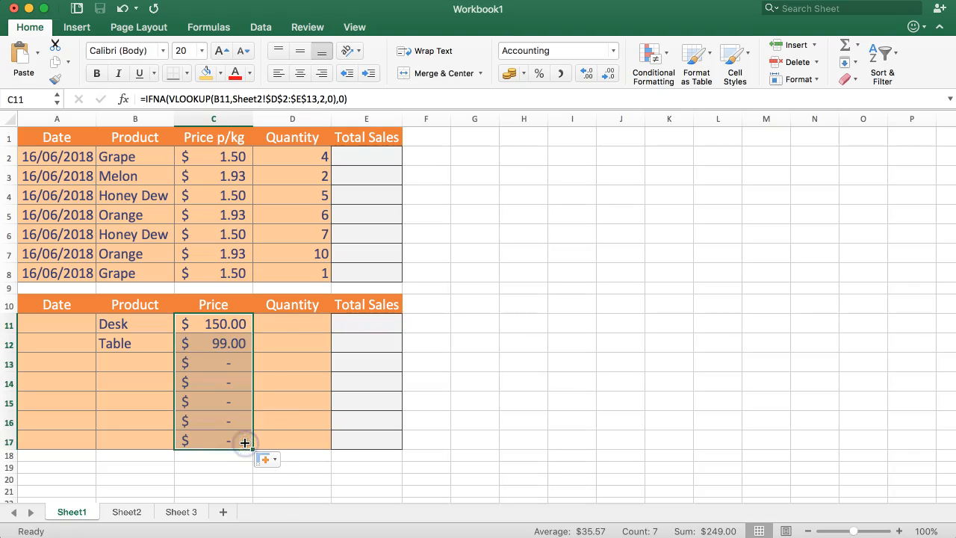
Choose Carpet as the product in B13 to test the IFNA price formula, and clear the cell again
click(117, 366)
click(179, 362)
click(141, 405)
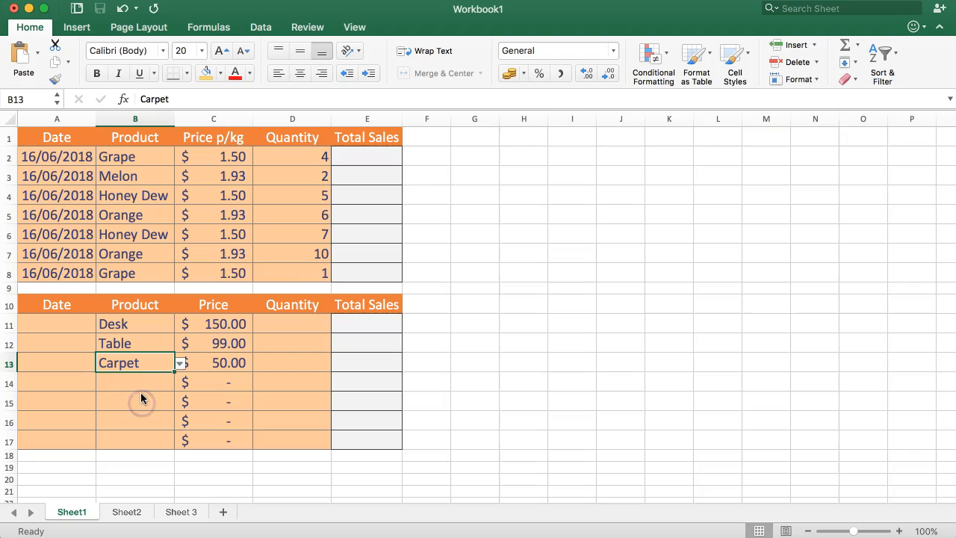
key(Delete)
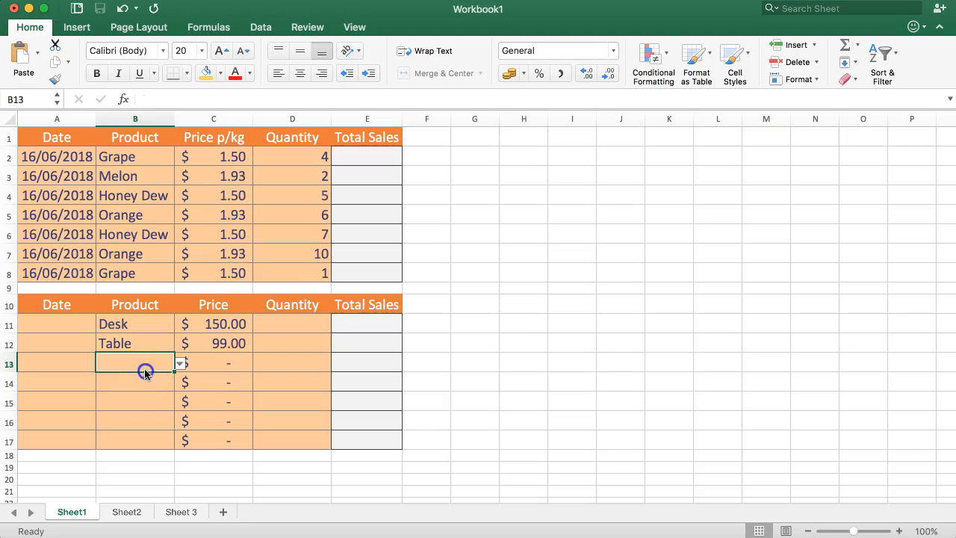
Choose Carpet as the product in B13, B14 and B15, and Closet in B16
click(180, 363)
click(134, 408)
click(154, 384)
click(180, 382)
click(155, 426)
click(153, 396)
click(180, 402)
click(139, 446)
click(153, 437)
click(162, 420)
click(180, 422)
click(133, 478)
Examine the IFNA price formulas in C16, C11 and C17, comparing C17 with its empty product cell B17
click(220, 421)
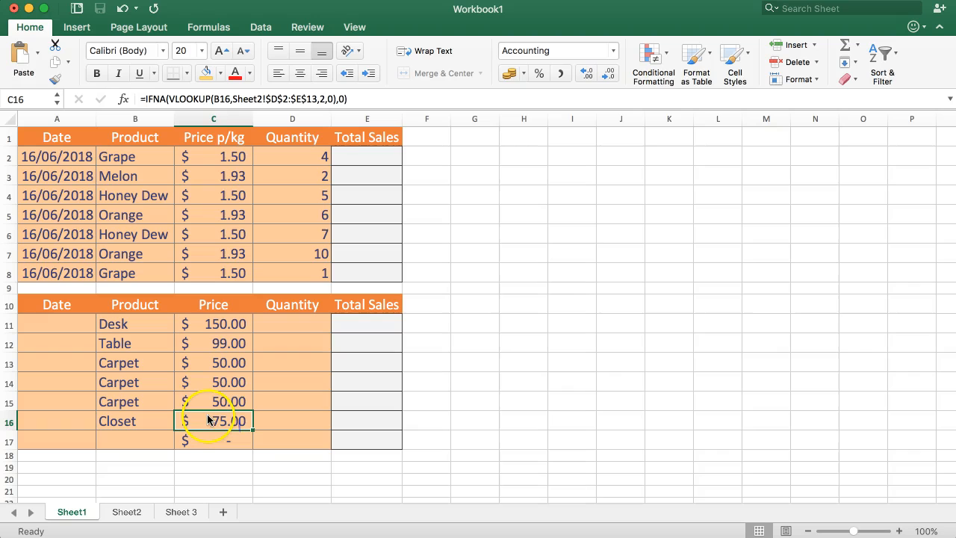
click(198, 329)
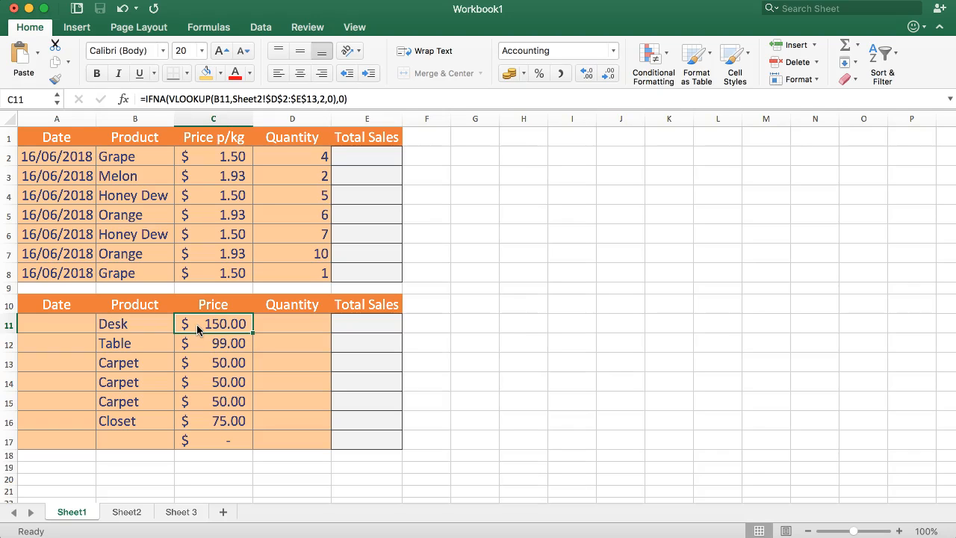
double_click(157, 99)
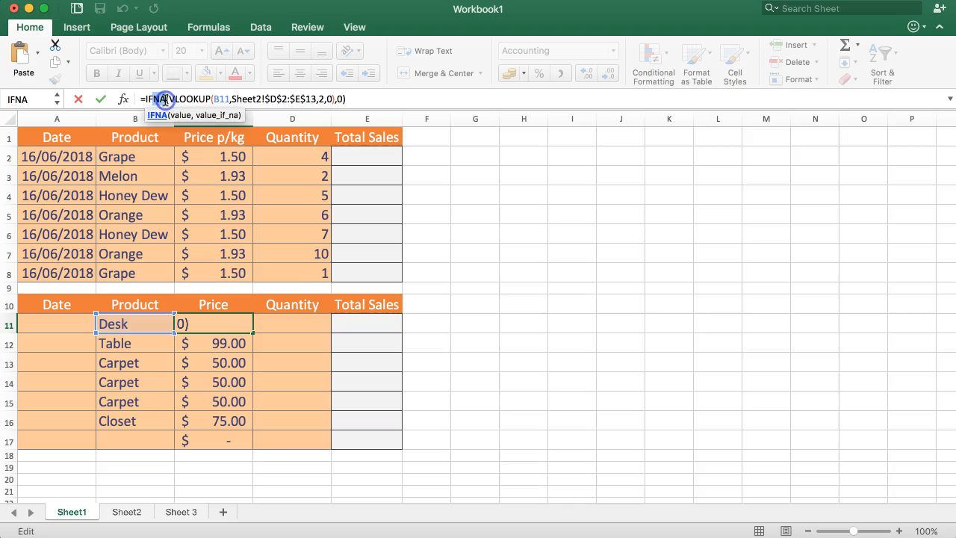
key(Escape)
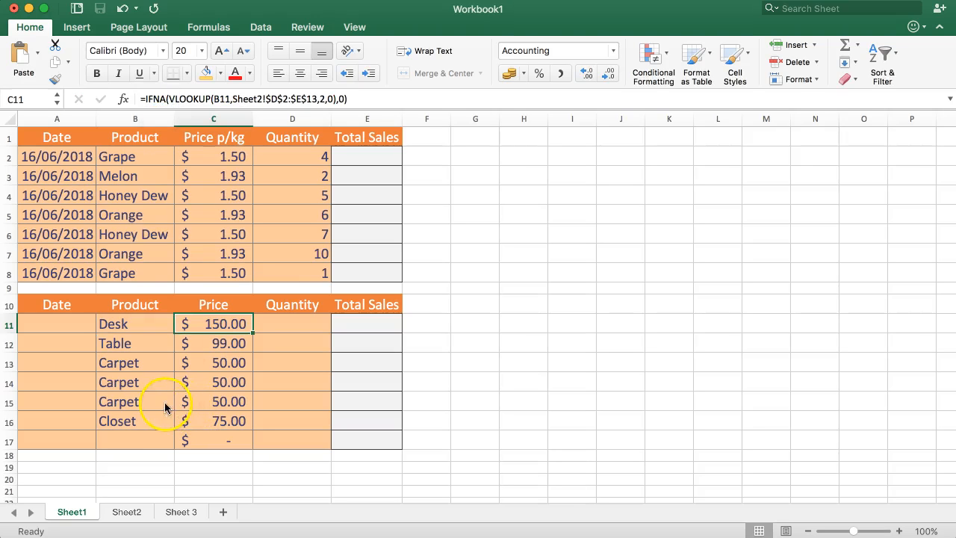
click(138, 442)
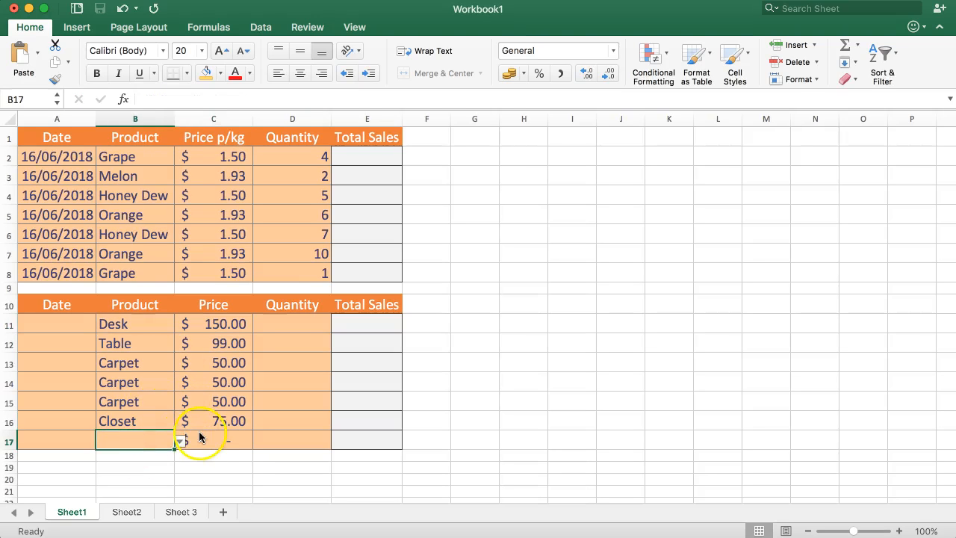
click(209, 438)
click(132, 442)
click(196, 443)
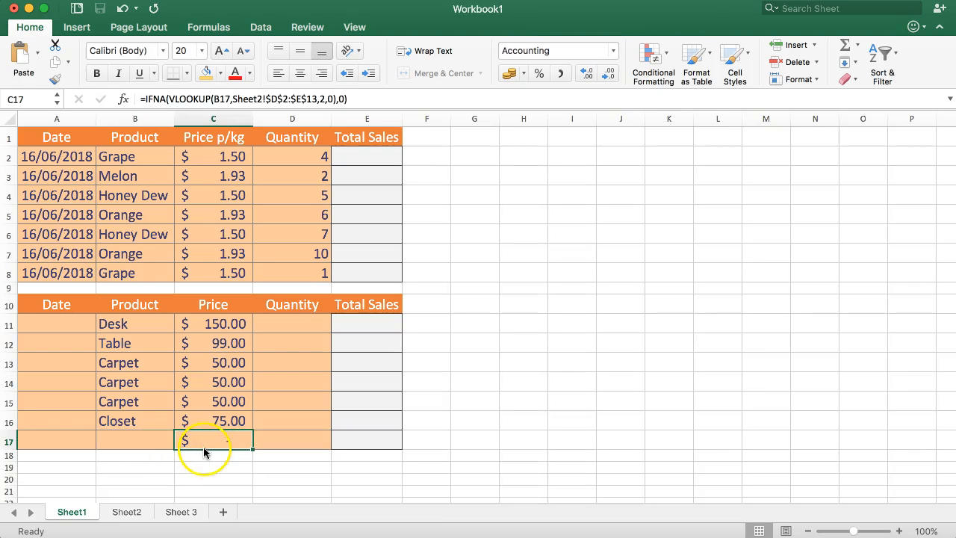
Start an IFERROR formula in B17, view its arguments in the Formula Builder, and discard the entry
click(116, 441)
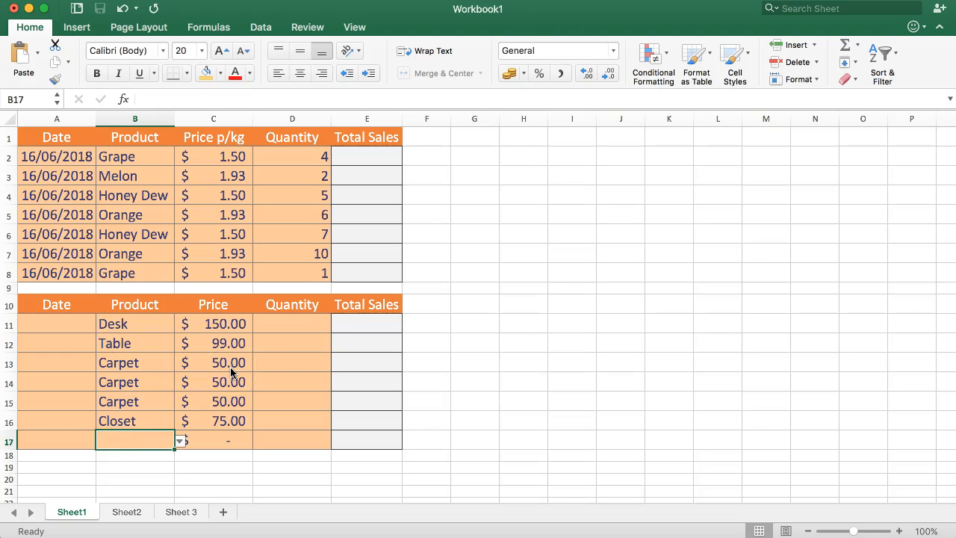
text(IG)
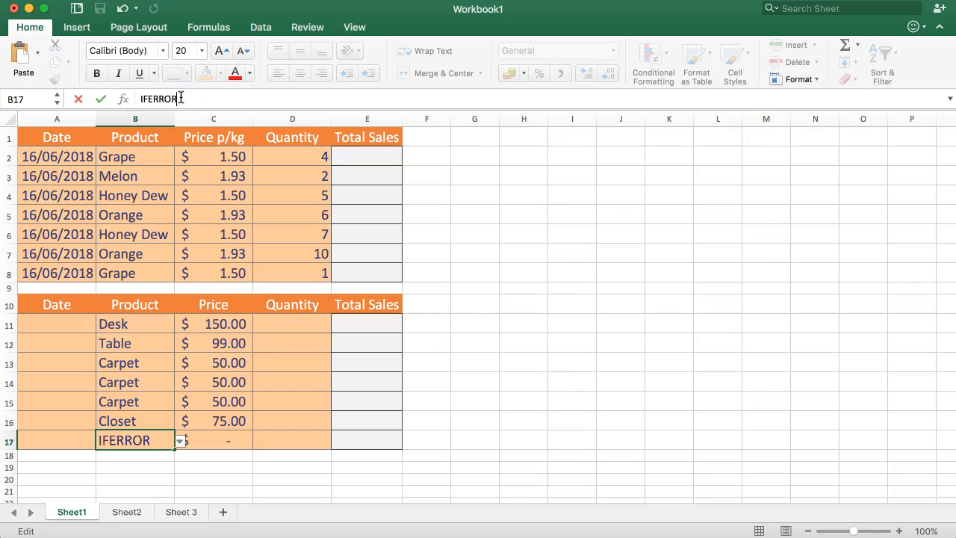
click(139, 98)
text(=)
click(123, 98)
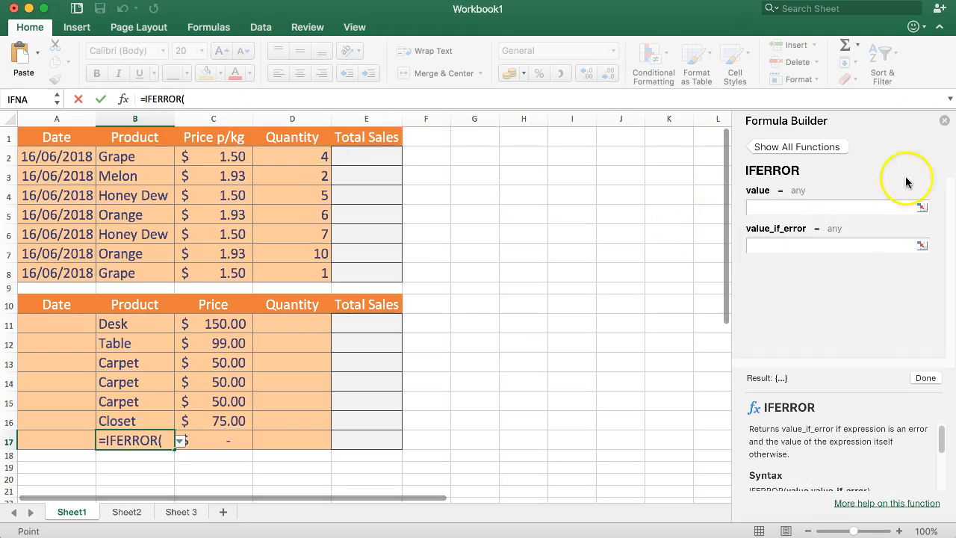
click(944, 120)
click(255, 385)
click(137, 437)
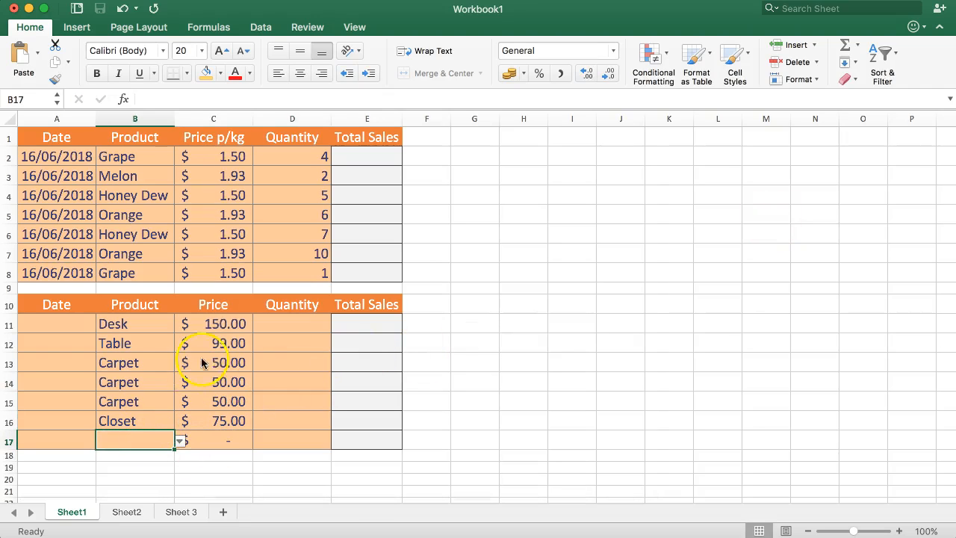
Review the finished IFNA and VLOOKUP price formula in C11
click(213, 328)
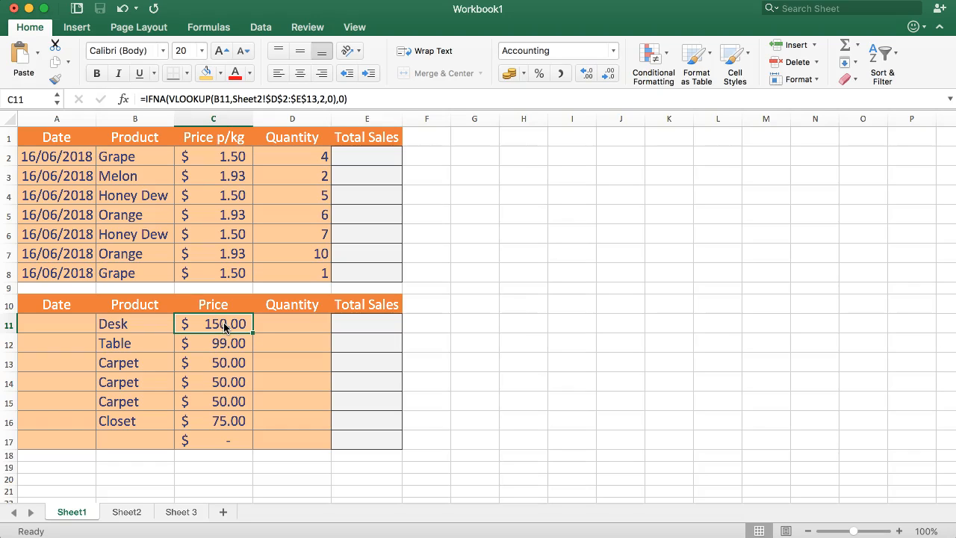
click(224, 326)
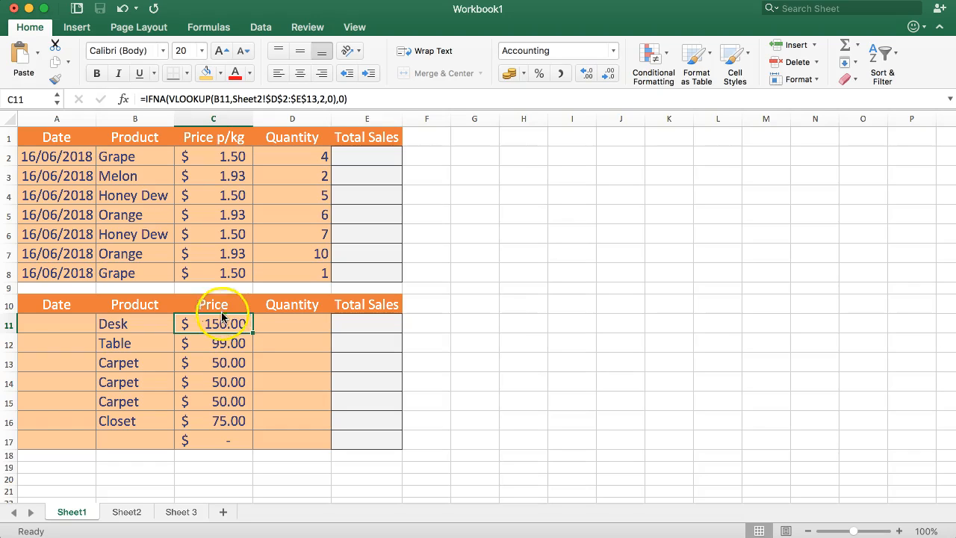